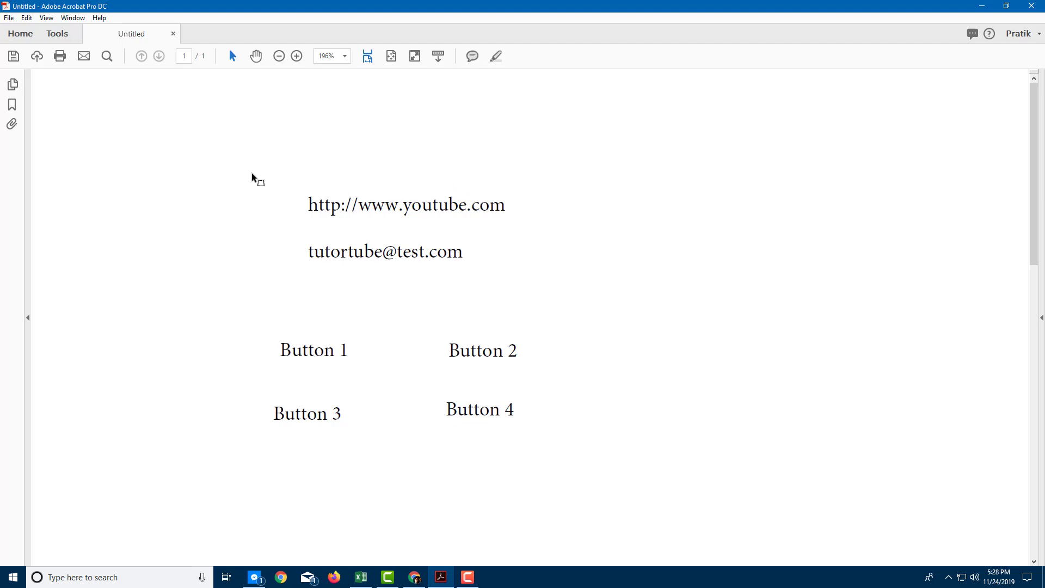
- Start editing the PDF and automatically create web links from the URLs on all pages
left_click(57, 34)
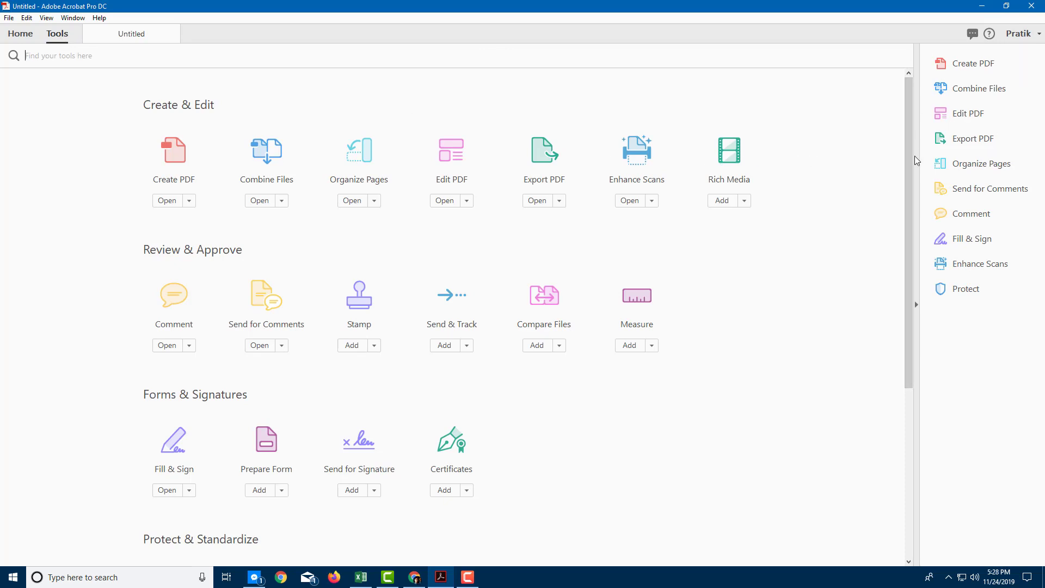
left_click(144, 34)
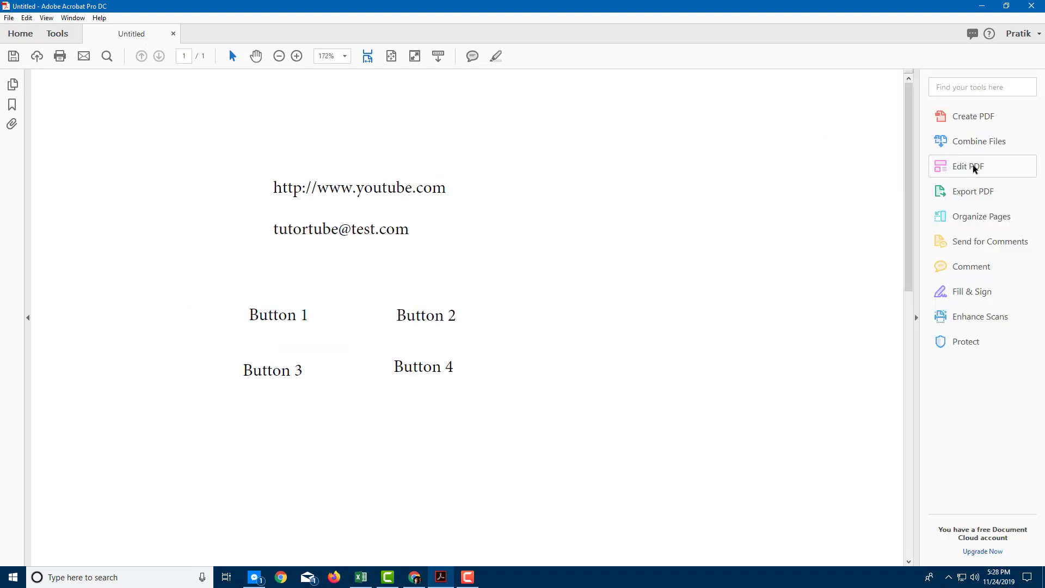
left_click(972, 166)
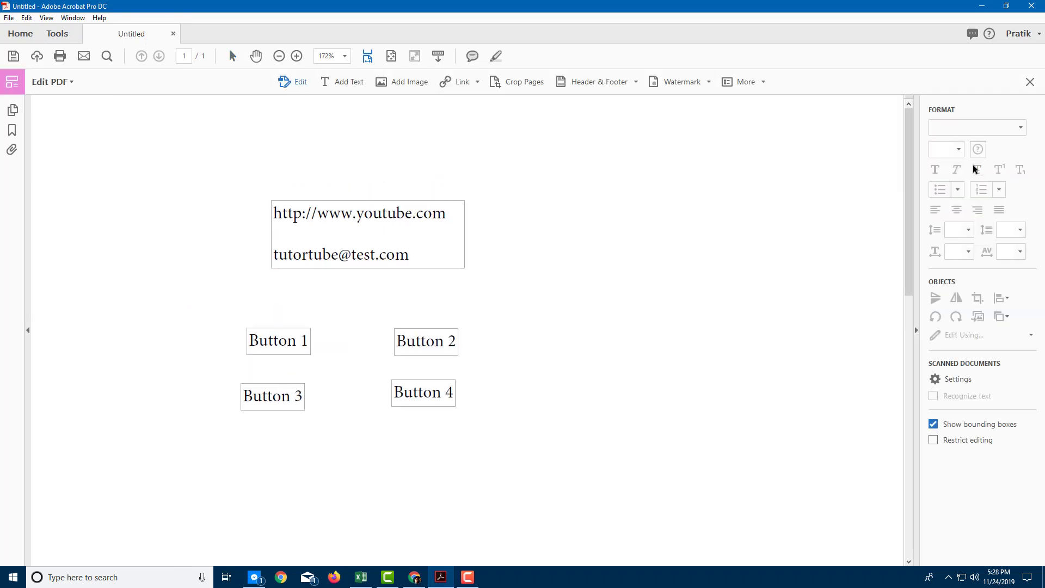
left_click(476, 82)
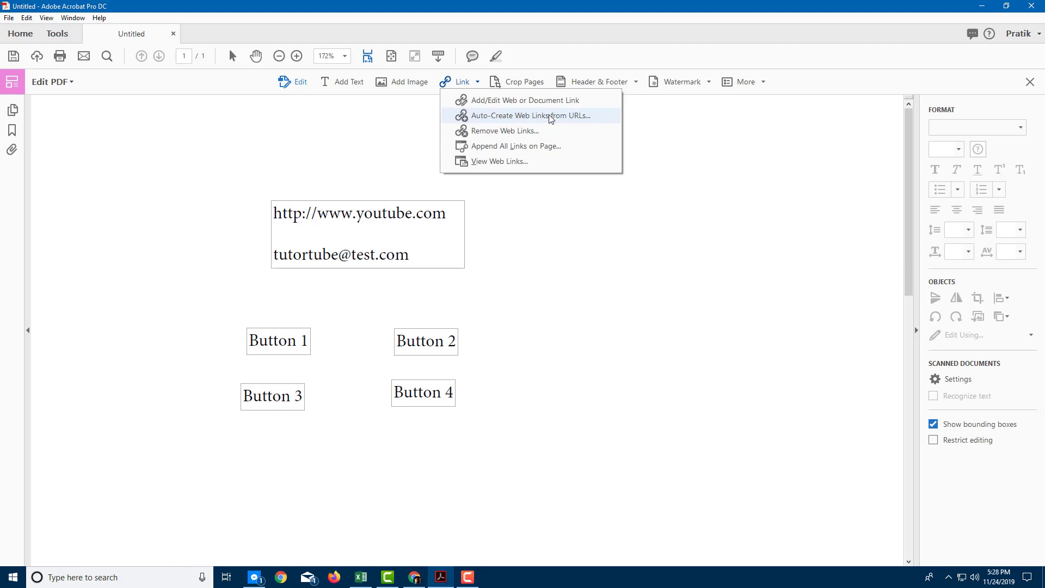
left_click(524, 117)
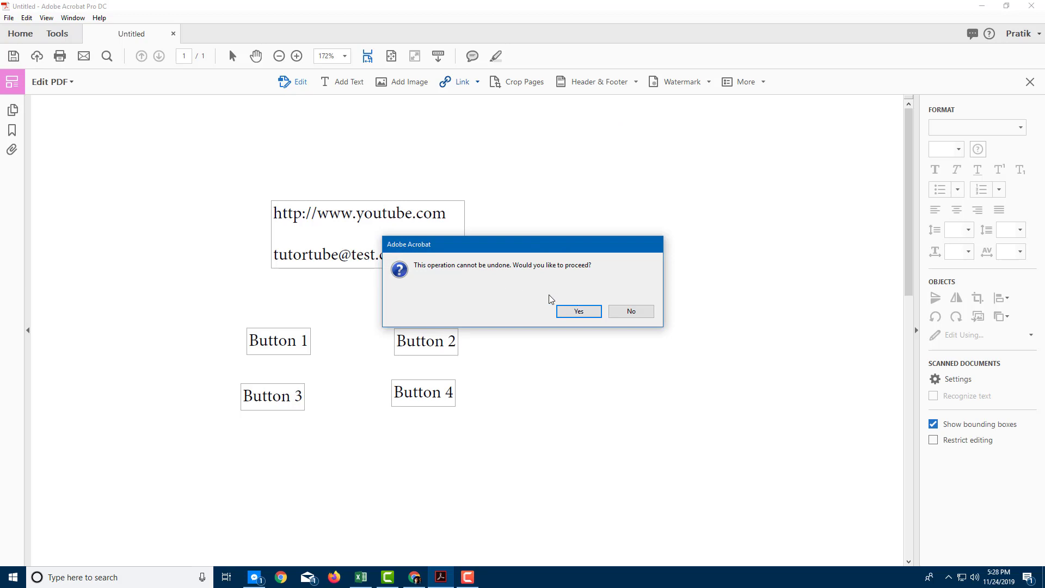
left_click(580, 313)
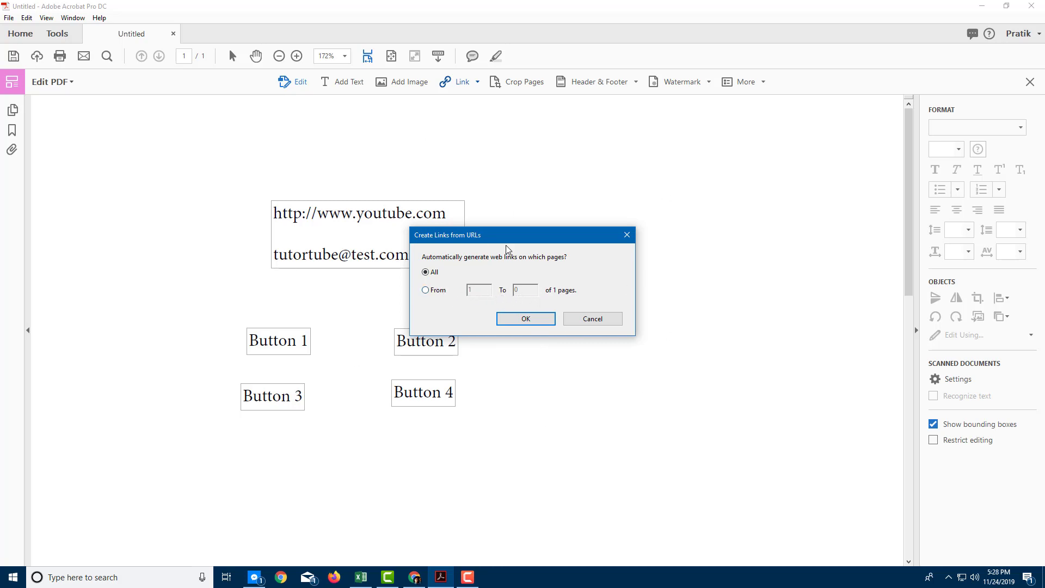
left_click(530, 318)
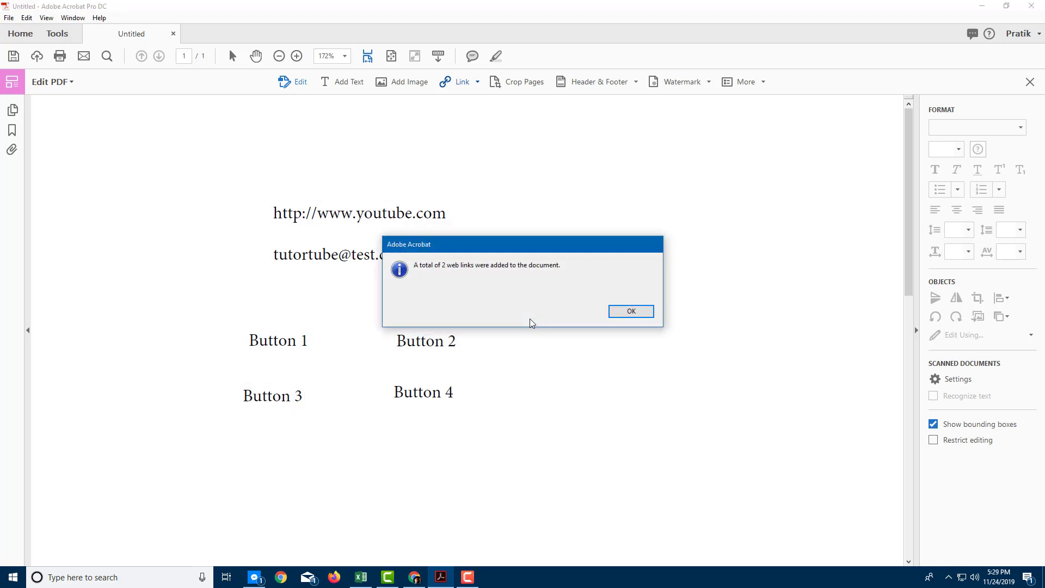
left_click(624, 315)
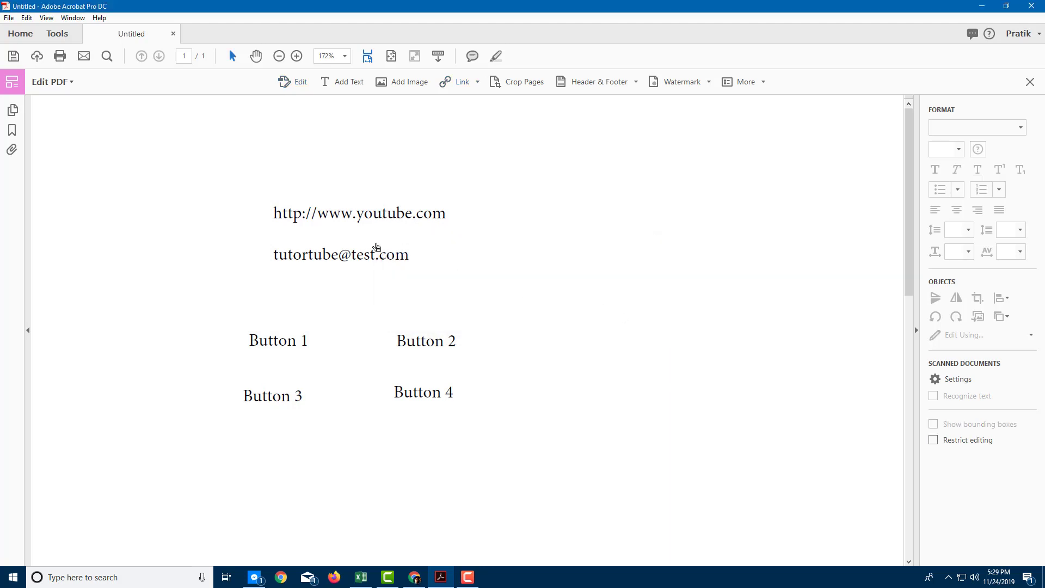
- Test the YouTube and e-mail links, cancelling the website connection and closing the mail window
left_click(393, 219)
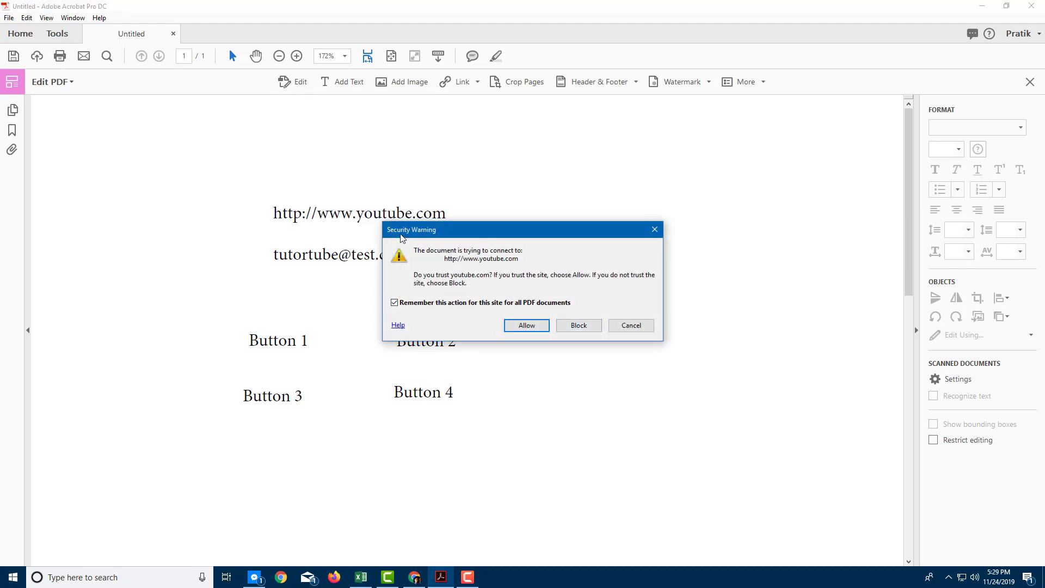
left_click(631, 325)
left_click(393, 255)
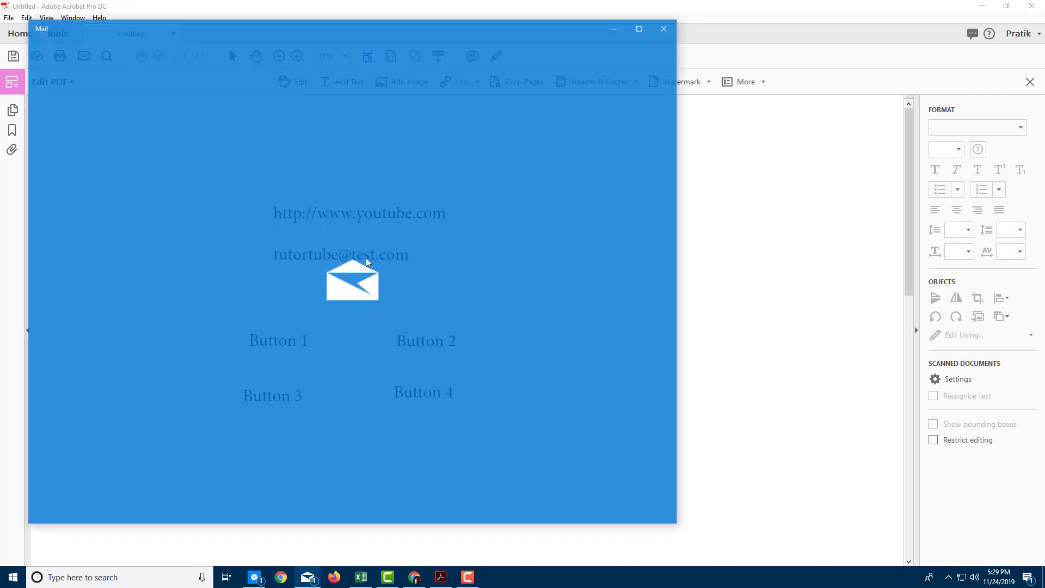
left_click(659, 31)
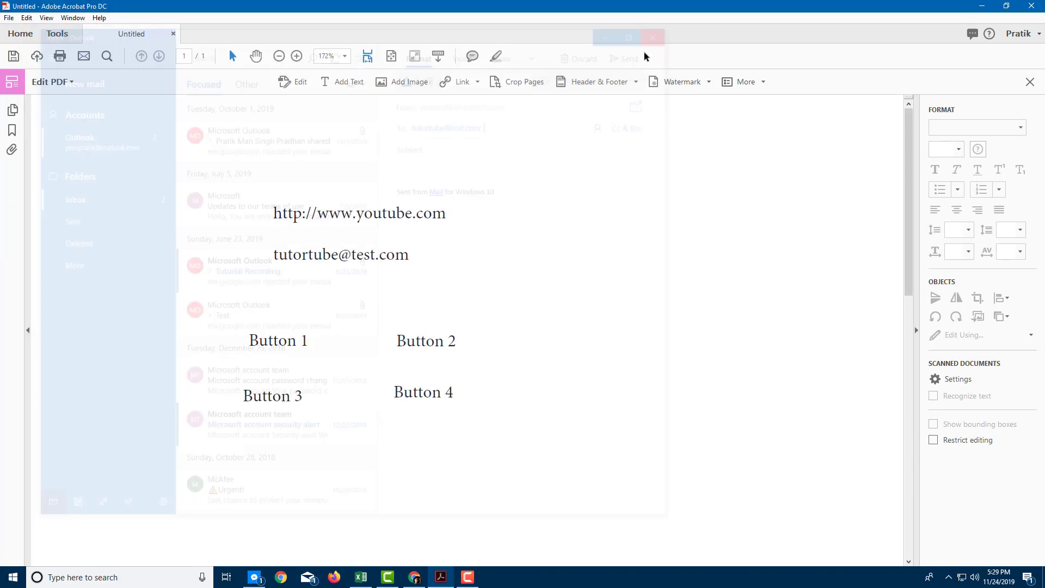
right_click(441, 220)
left_click(496, 230)
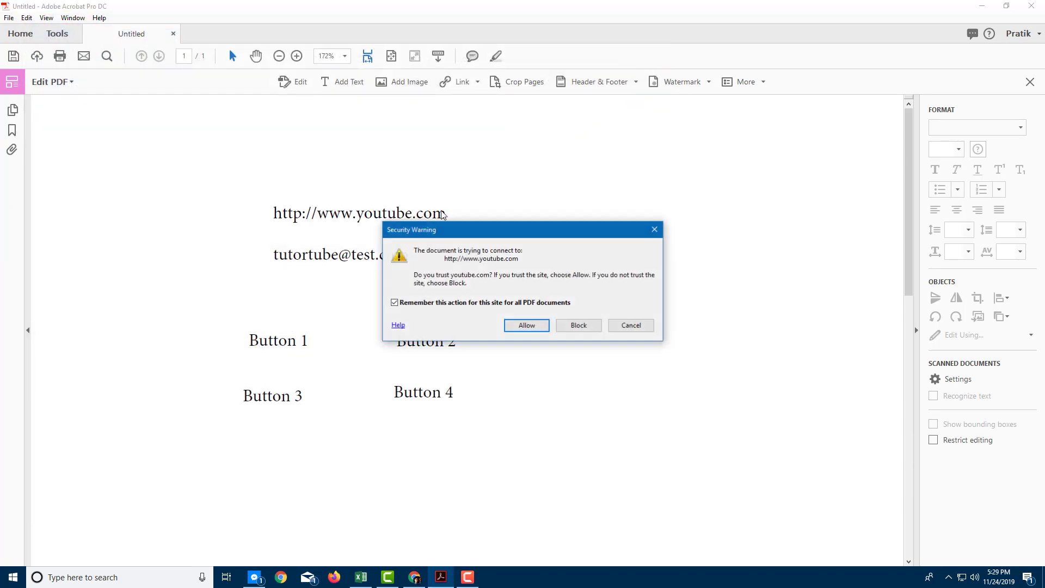
left_click(647, 330)
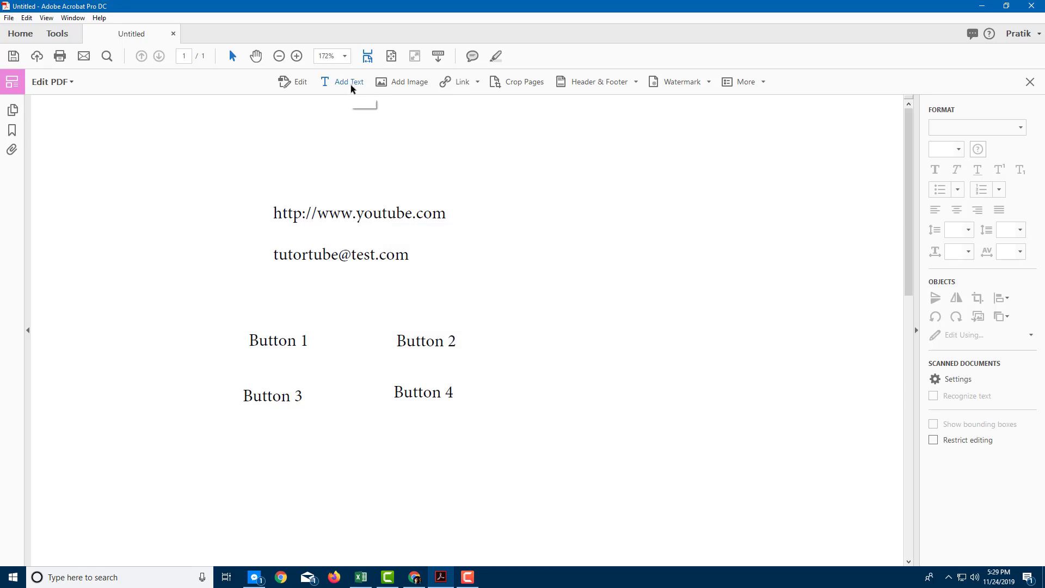
- Draw a web or document link area around the "Button 1" text
left_click(472, 82)
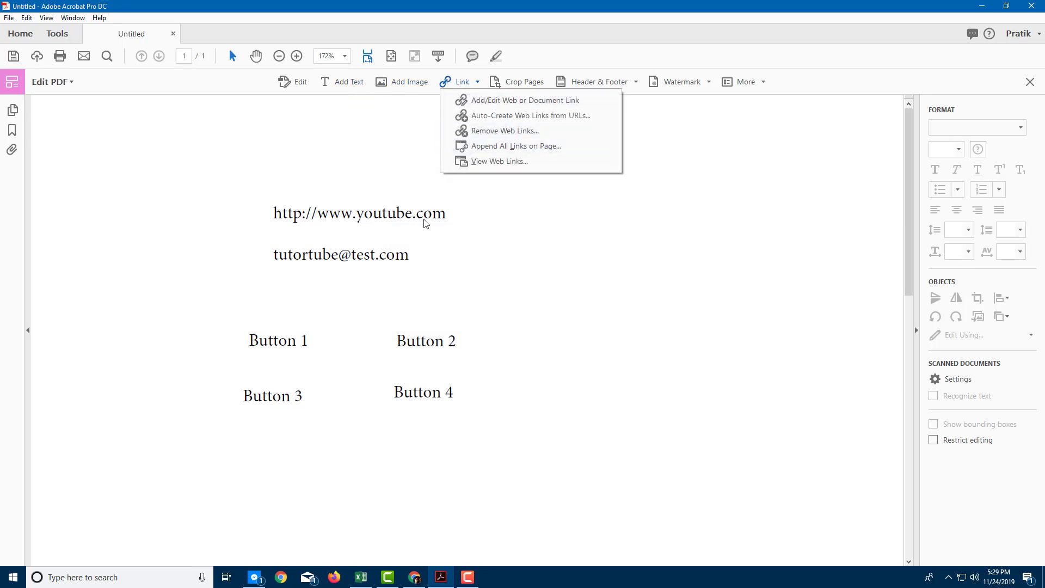
left_click(489, 101)
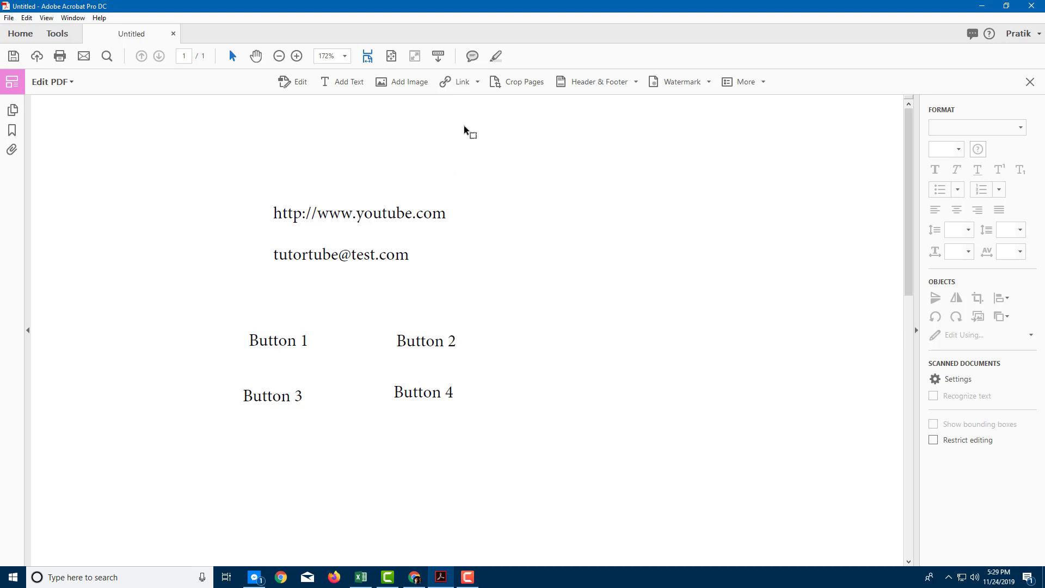
left_click(477, 83)
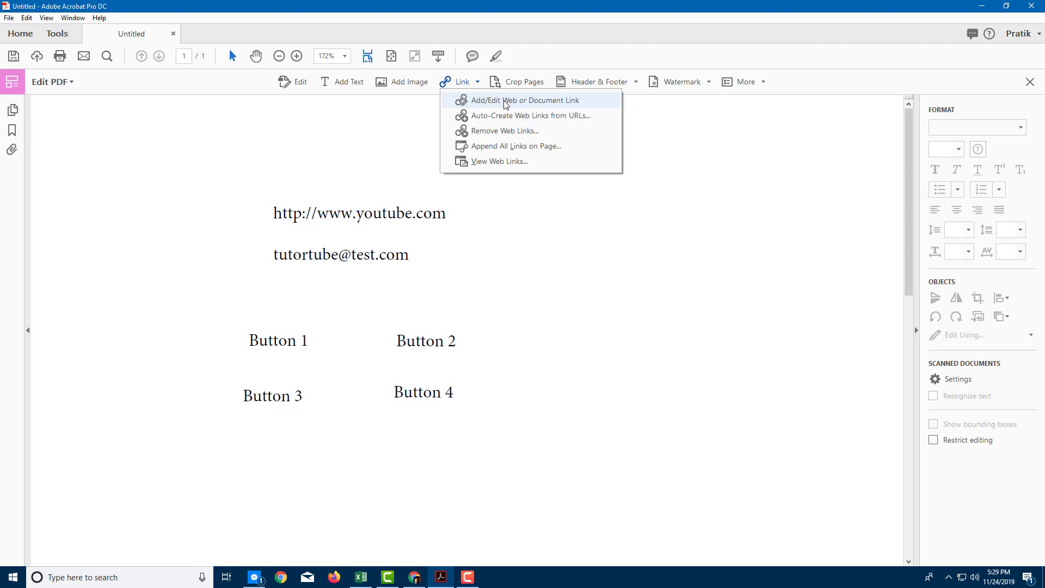
left_click(506, 102)
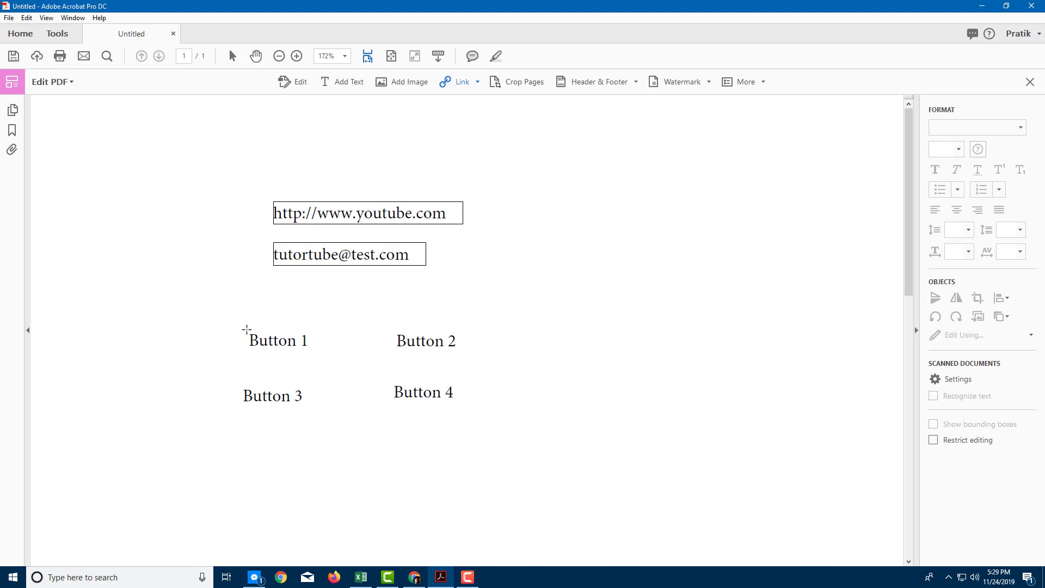
left_click_drag(247, 329, 313, 351)
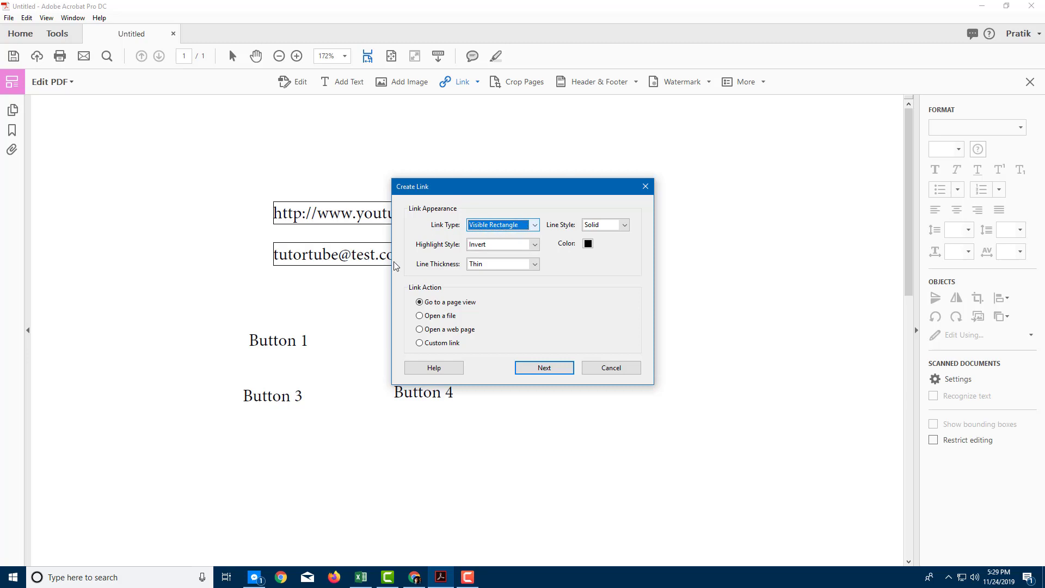
- Style the Button 1 link as a visible rectangle with a thick dashed yellow line and Invert highlight
left_click(625, 226)
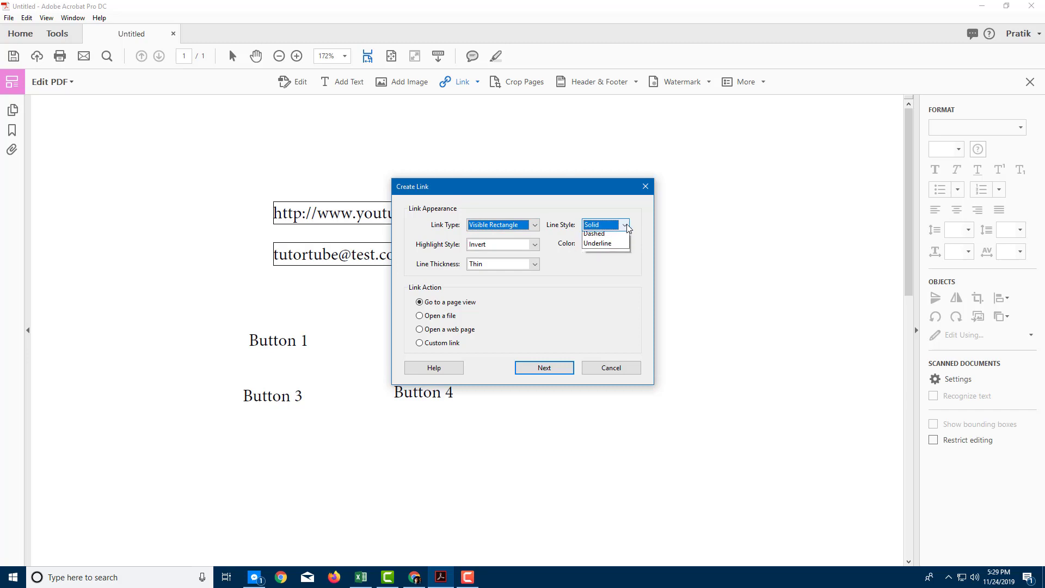
left_click(618, 245)
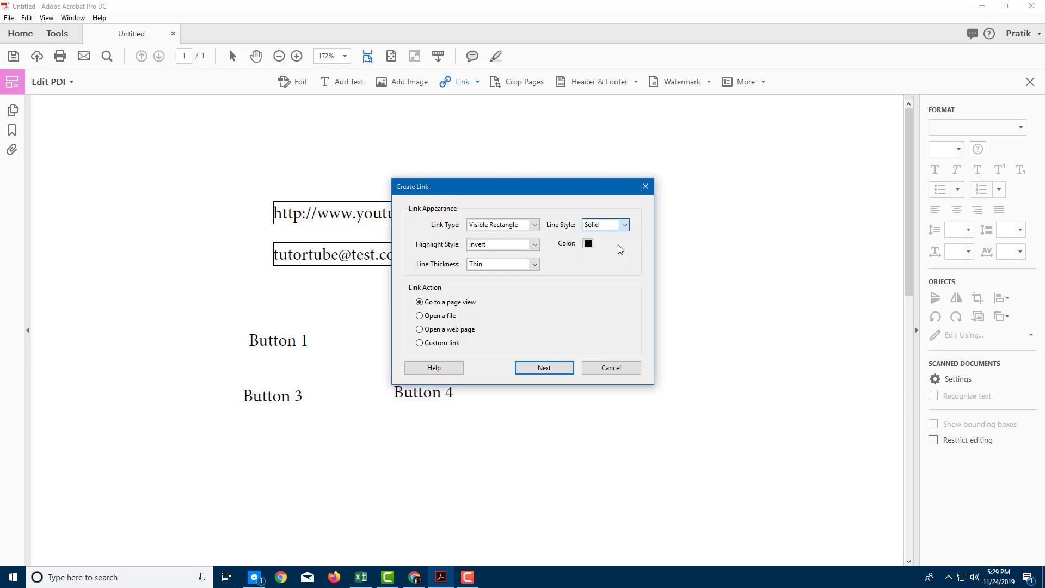
left_click(587, 243)
left_click(606, 283)
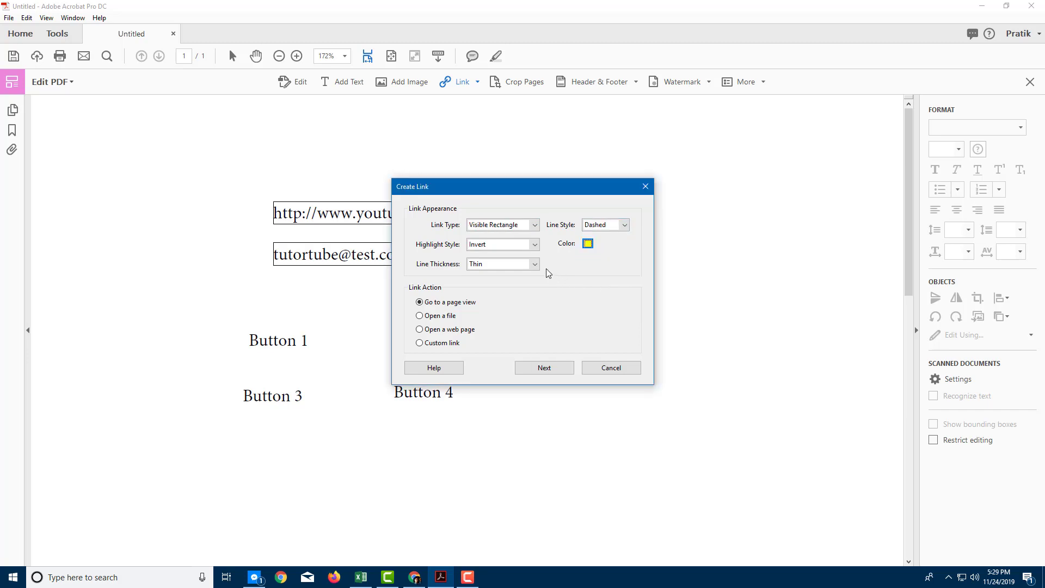
left_click(535, 245)
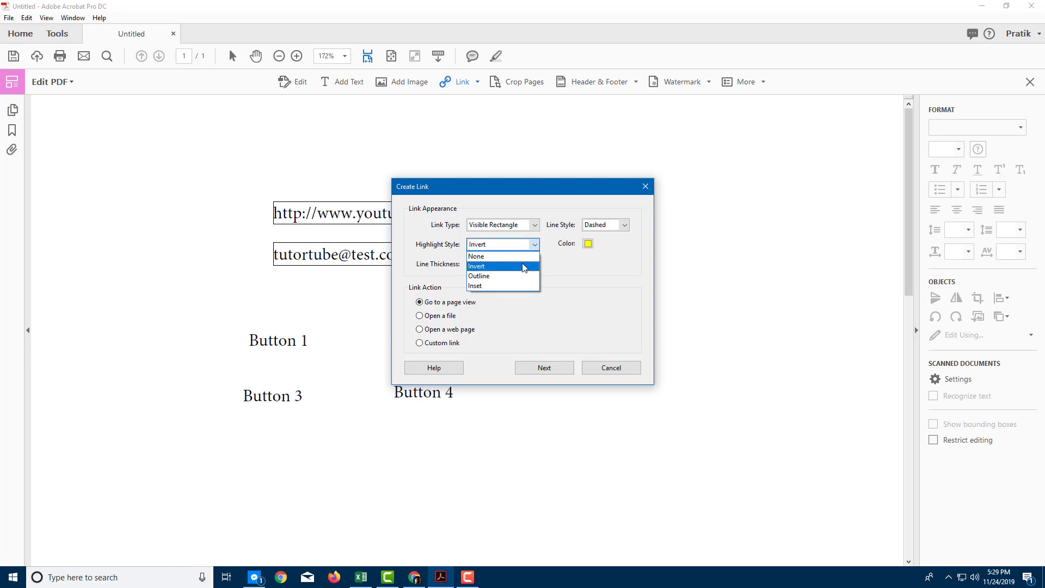
left_click(524, 268)
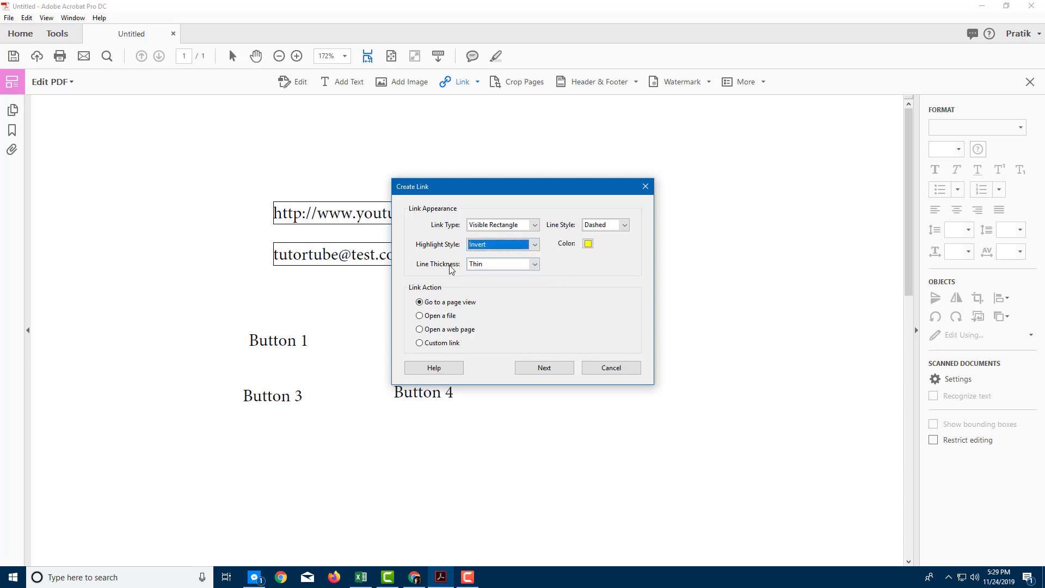
left_click(530, 267)
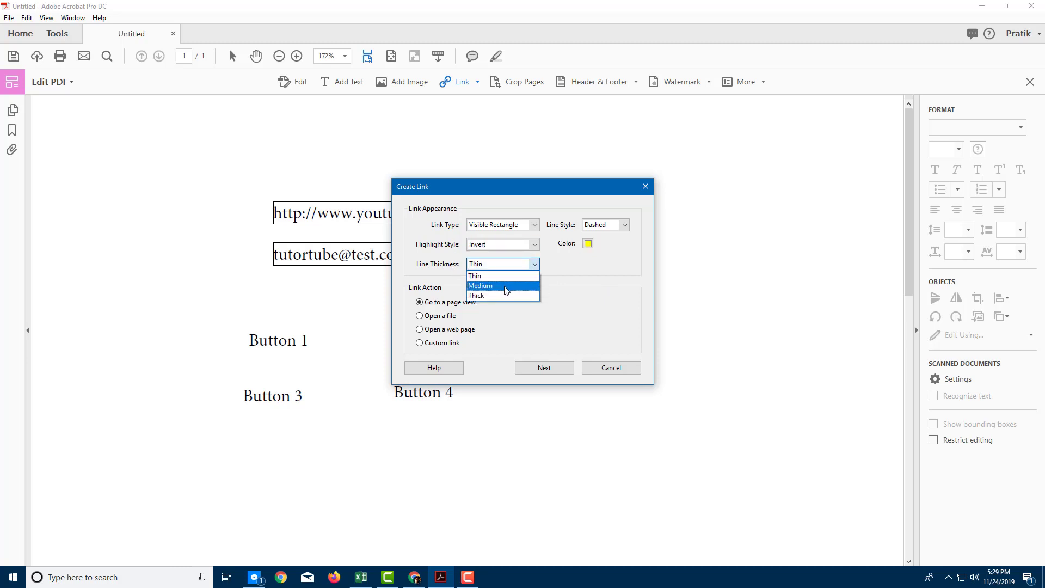
left_click(503, 296)
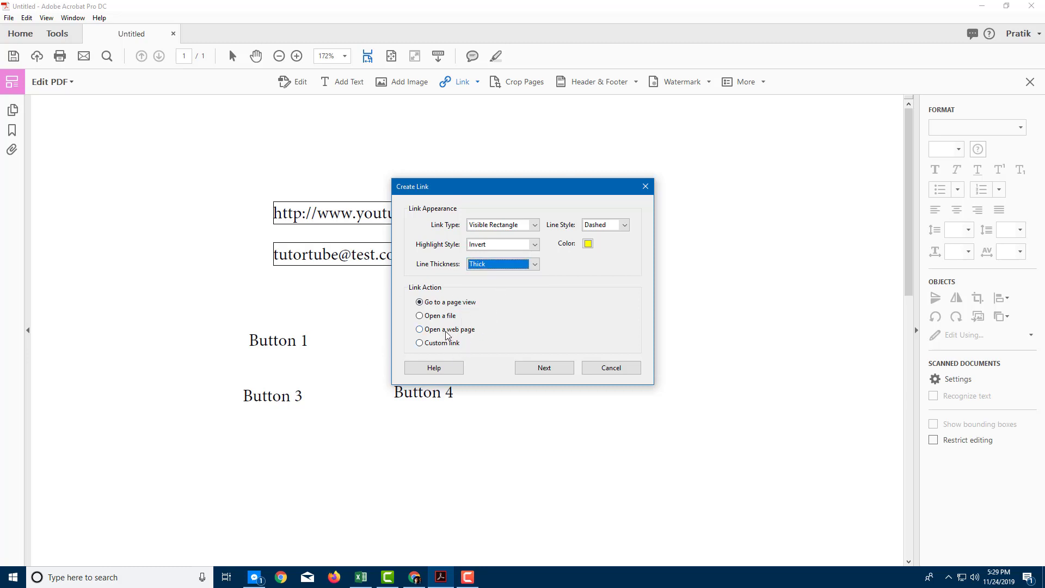
- Set the Button 1 link to open a web page and enter its URL
left_click(468, 330)
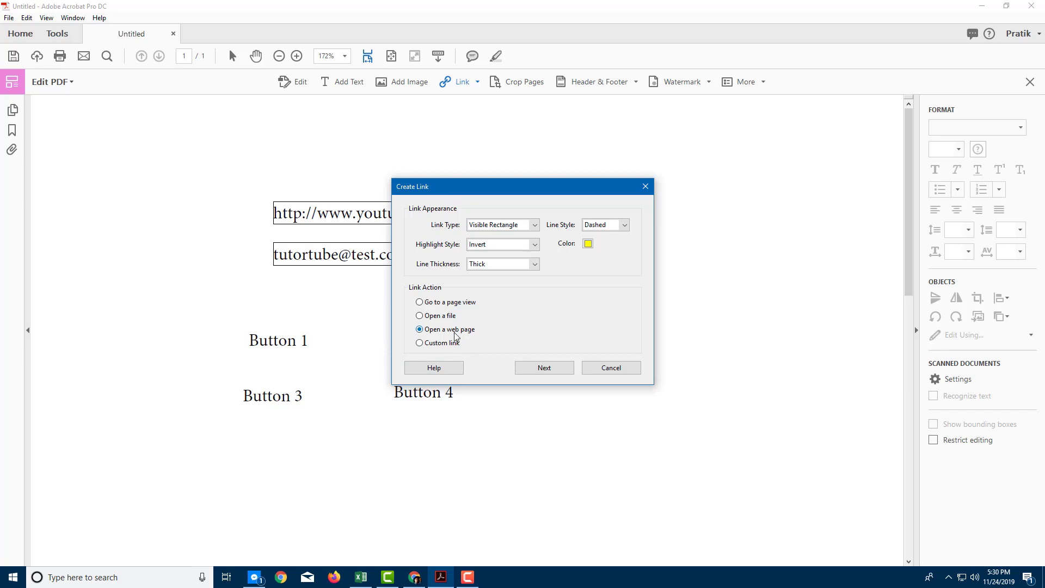
left_click(455, 344)
left_click(468, 330)
left_click(550, 369)
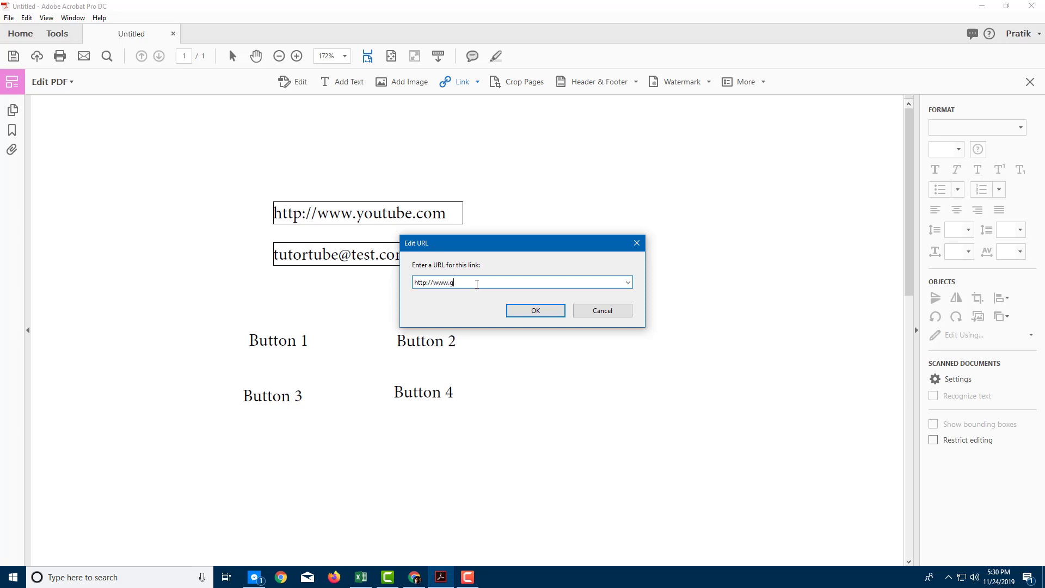
left_click(553, 311)
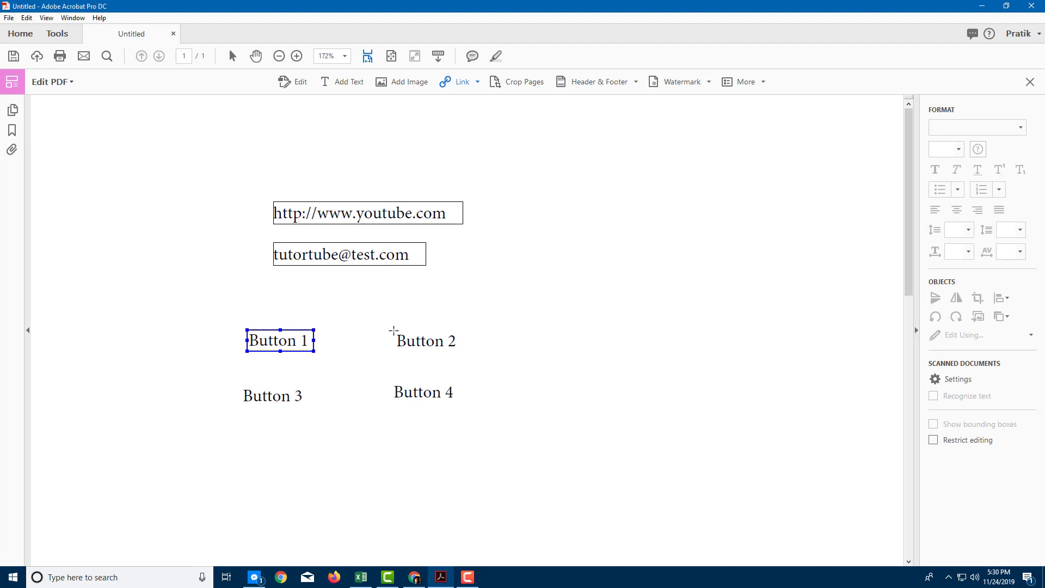
- Add an invisible rectangle link with no highlight around "Button 2" that opens a web page, entering its URL
left_click_drag(394, 330, 466, 353)
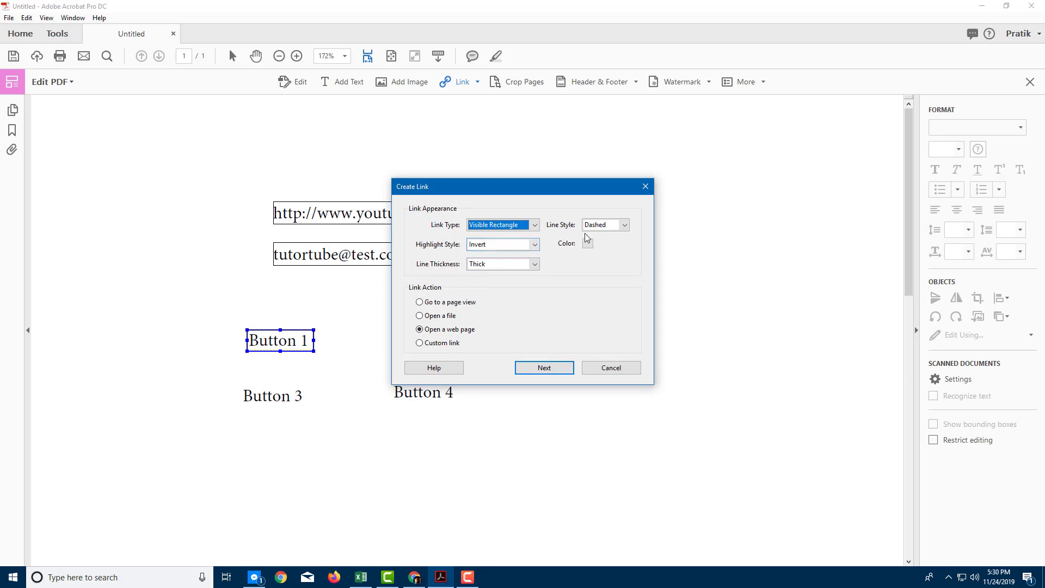
left_click(534, 244)
left_click(490, 254)
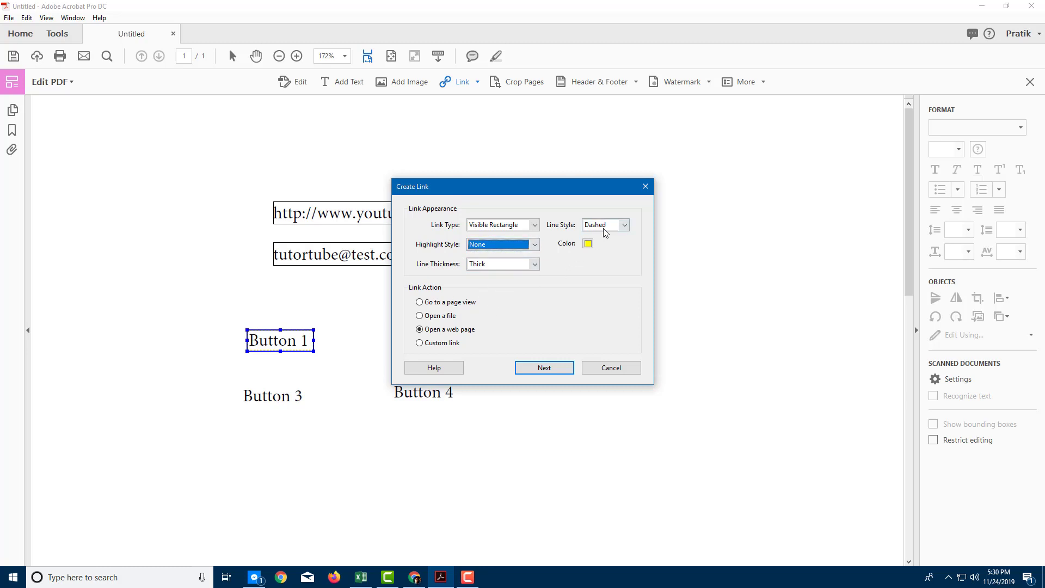
left_click(534, 225)
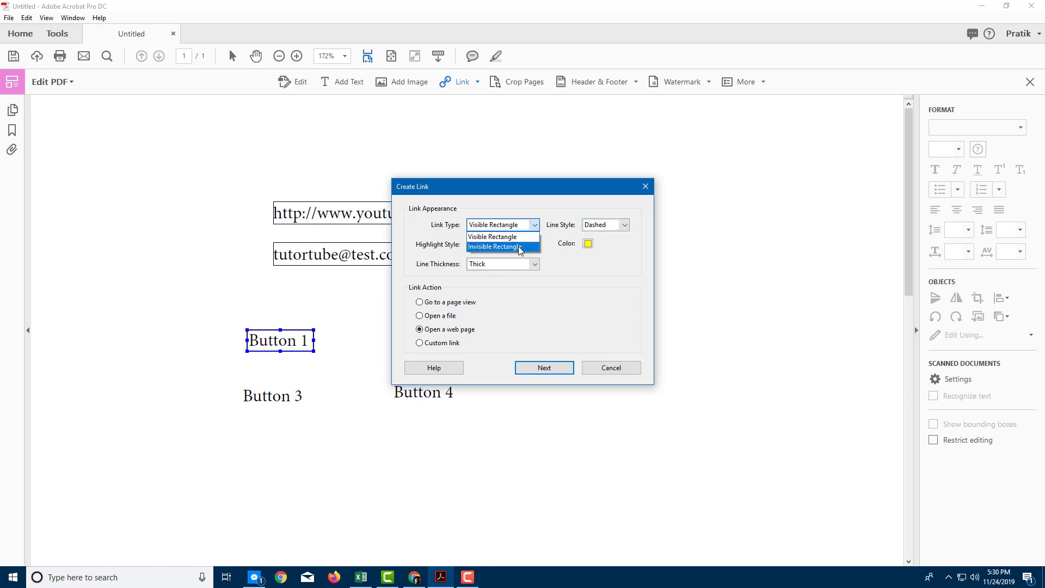
left_click(519, 248)
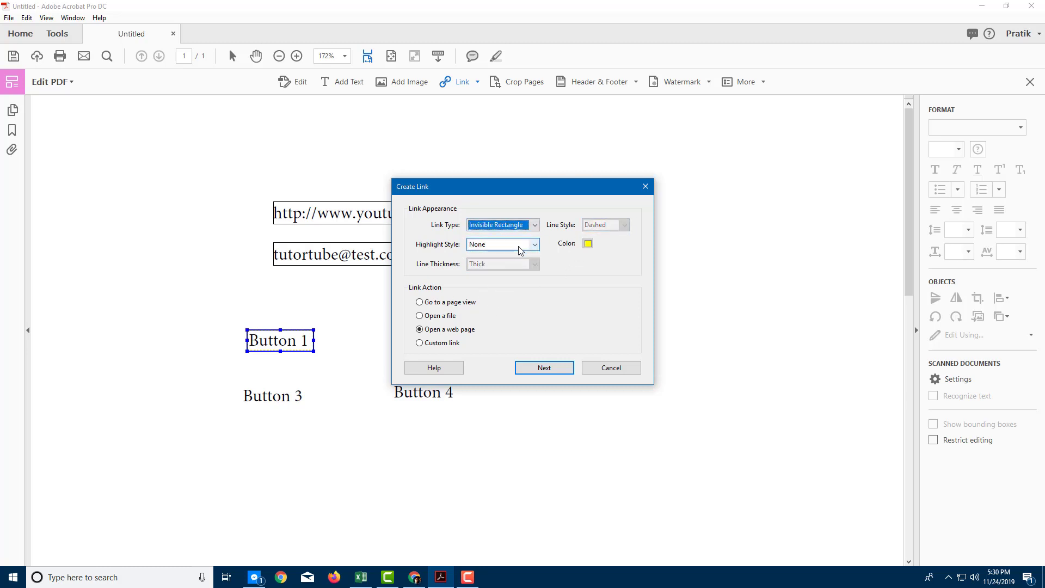
left_click(549, 369)
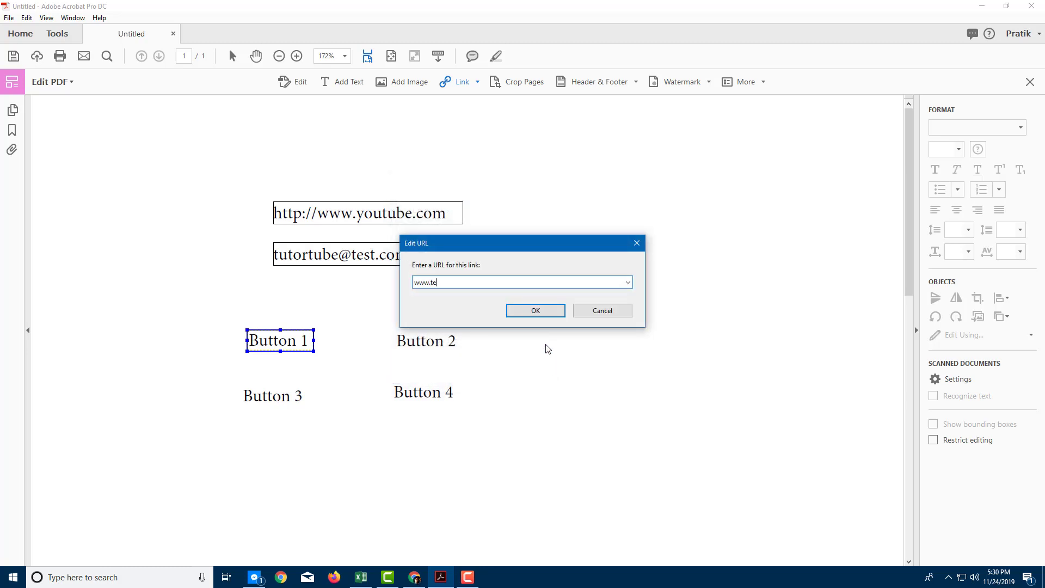
left_click(543, 313)
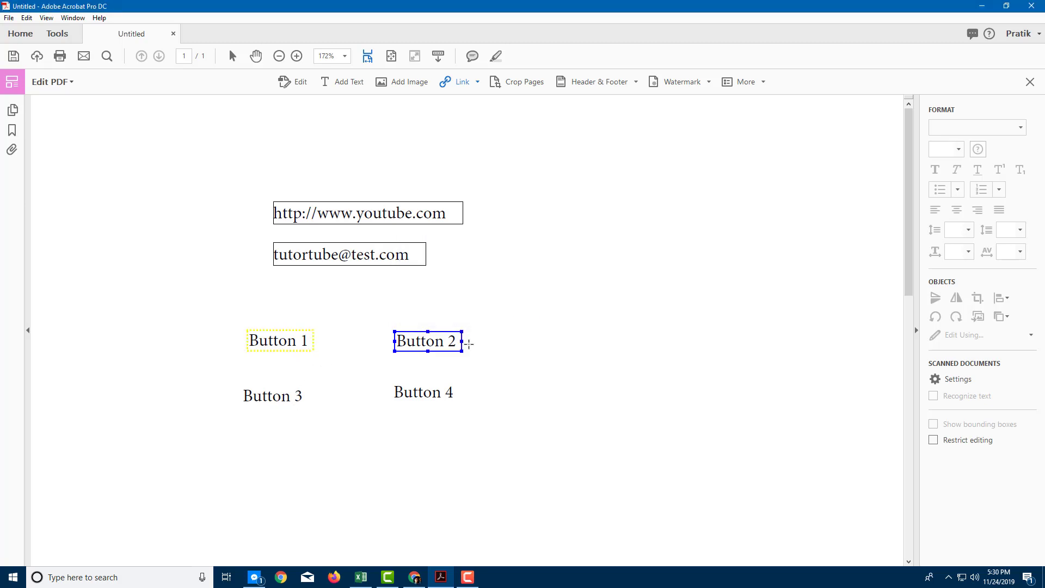
left_click_drag(242, 387, 306, 404)
left_click(535, 224)
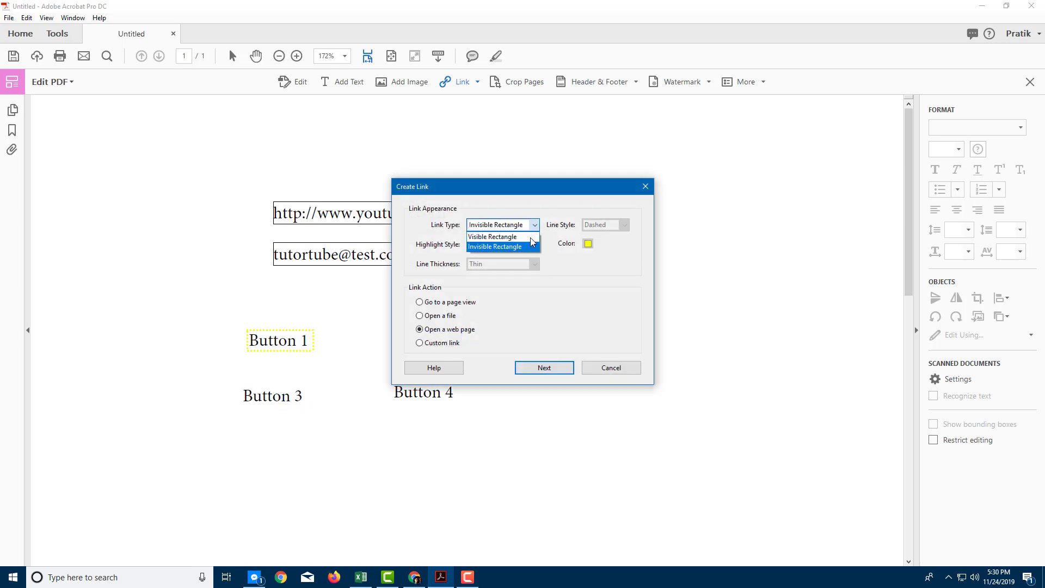
left_click(523, 243)
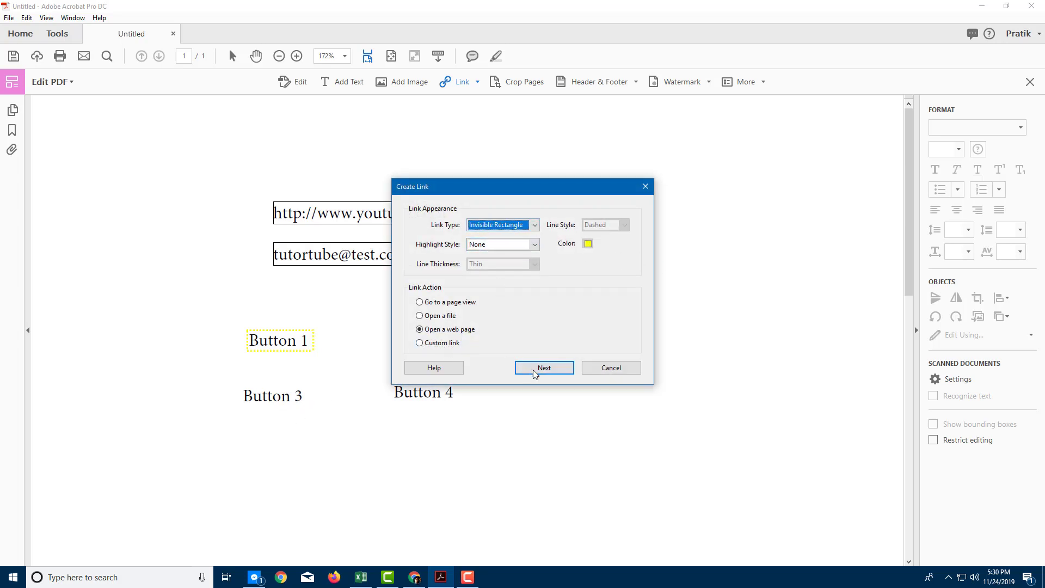
left_click(522, 244)
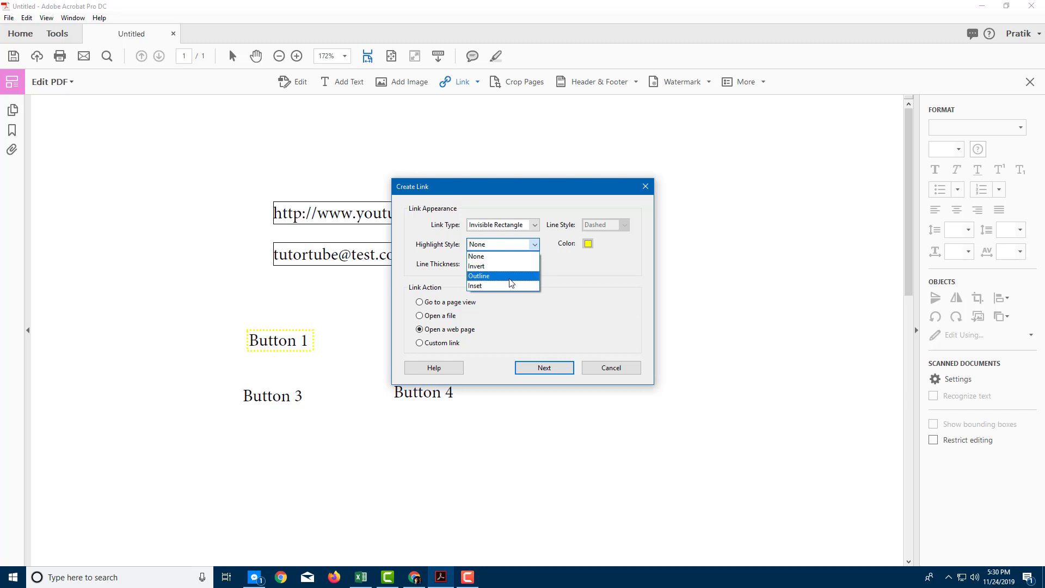
left_click(510, 276)
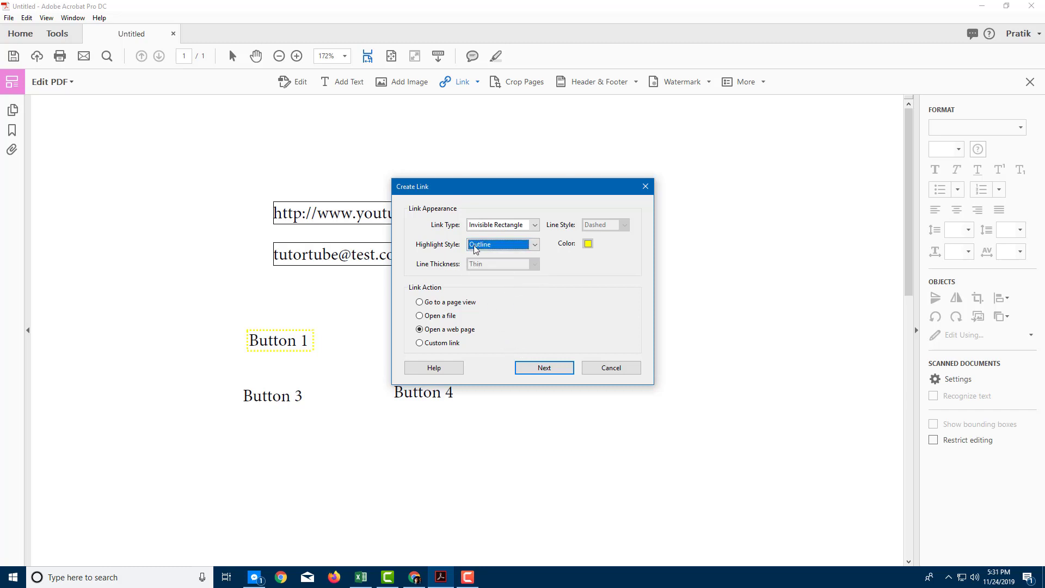
left_click(541, 366)
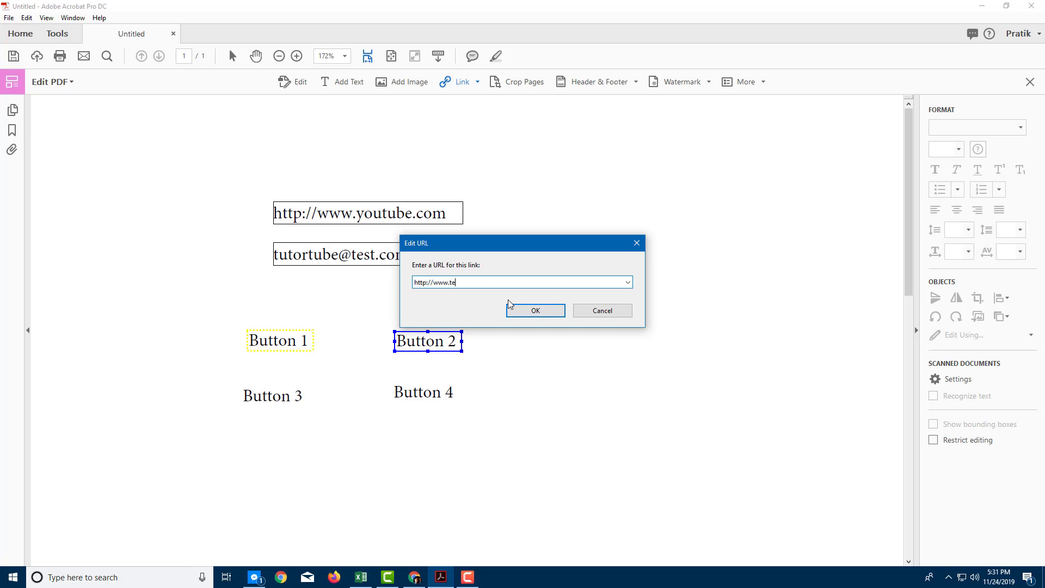
left_click(536, 312)
left_click_drag(391, 384, 463, 411)
left_click(535, 225)
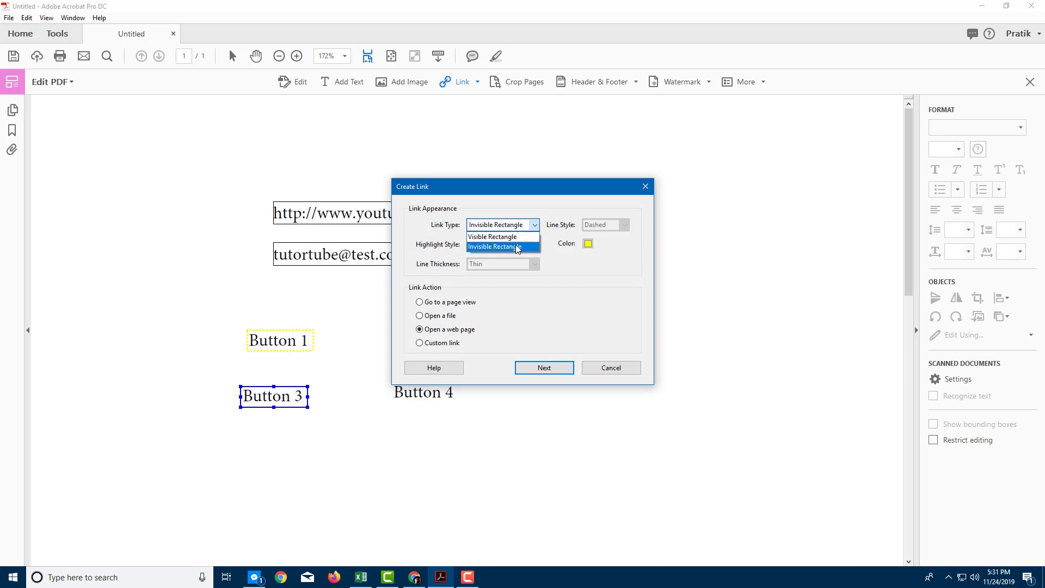
left_click(514, 245)
left_click(535, 244)
left_click(506, 286)
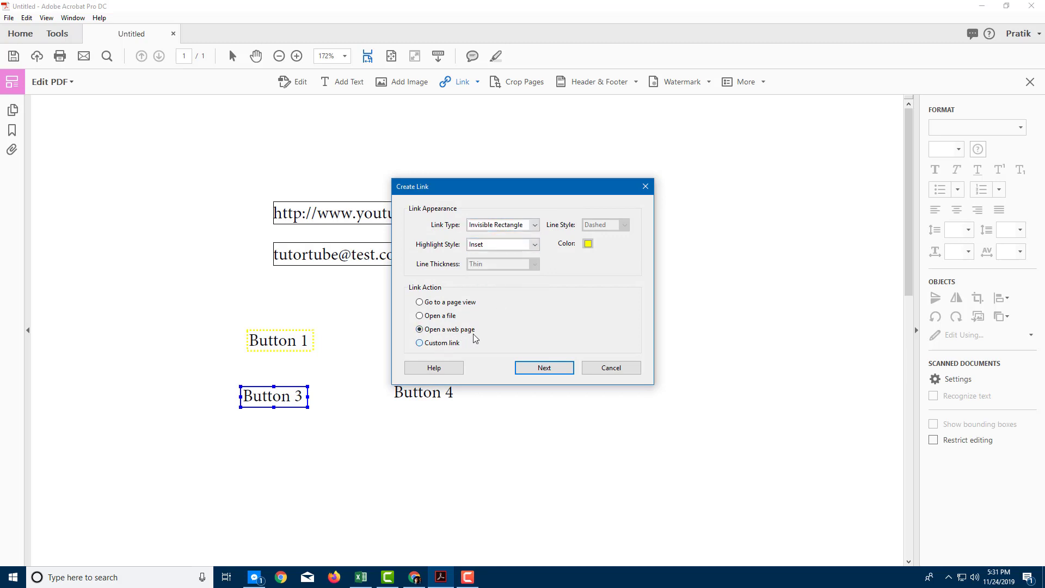
left_click(539, 368)
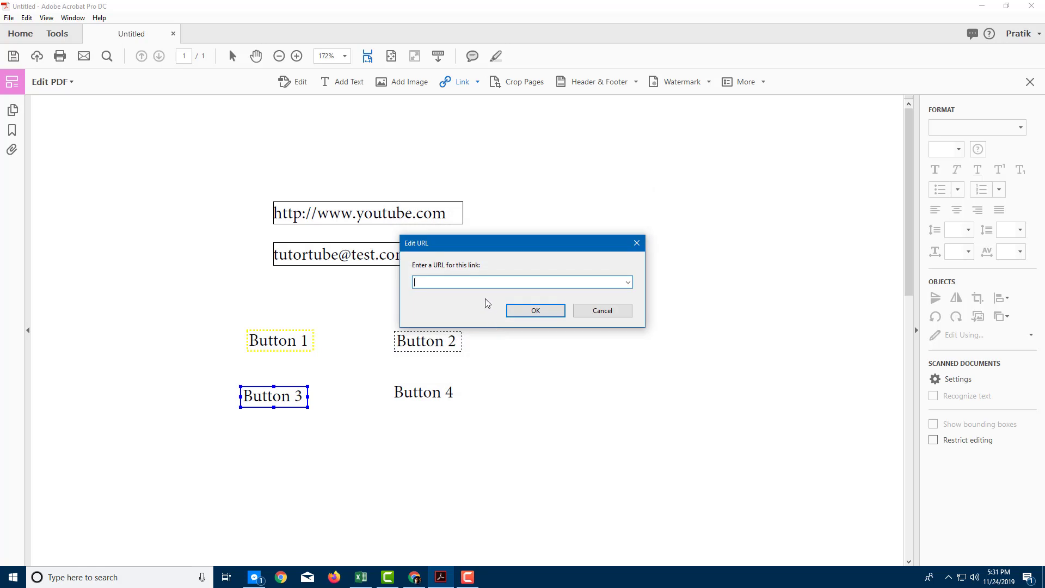
type("http://www.test.com")
left_click(555, 312)
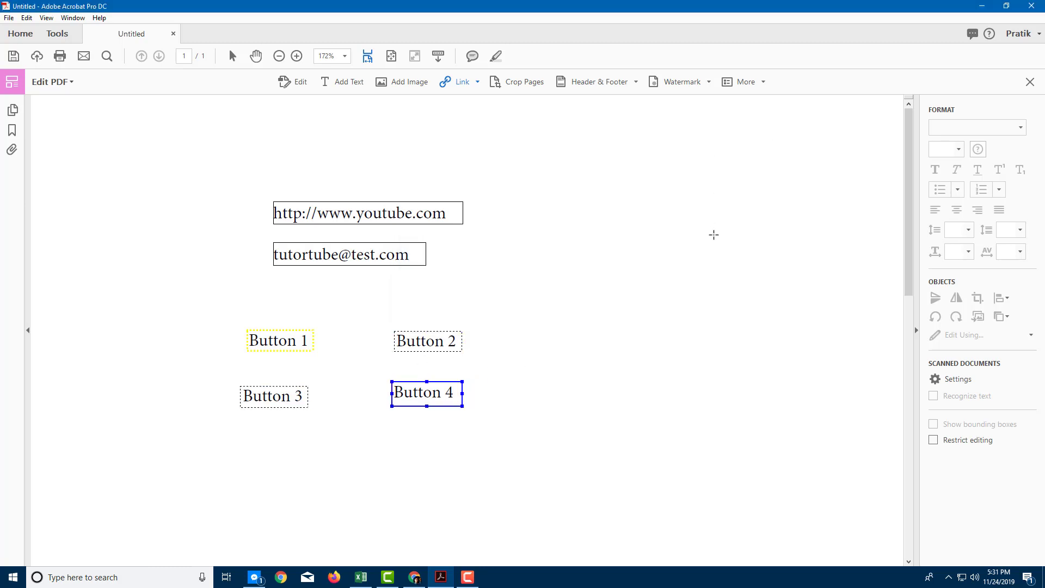
- Exit PDF editing and test the YouTube and e-mail address links, allowing the youtube.com connection and closing each opened window
left_click(1030, 82)
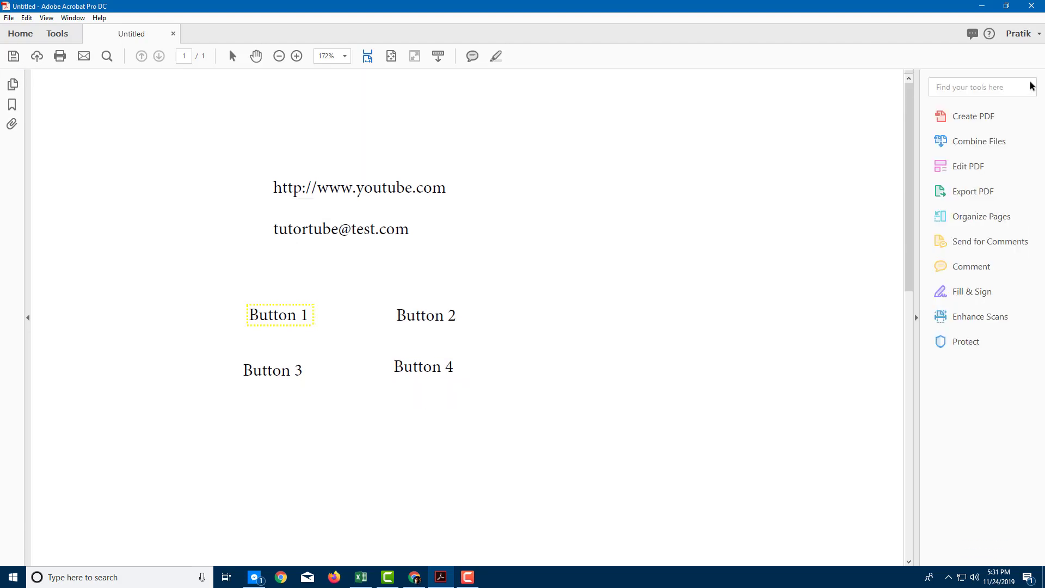
left_click(389, 190)
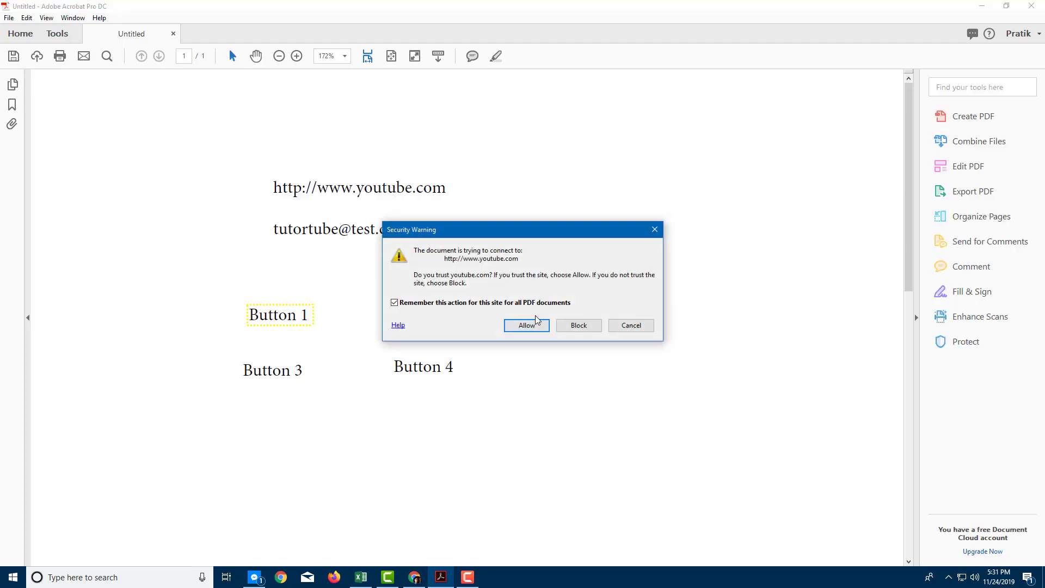
left_click(530, 327)
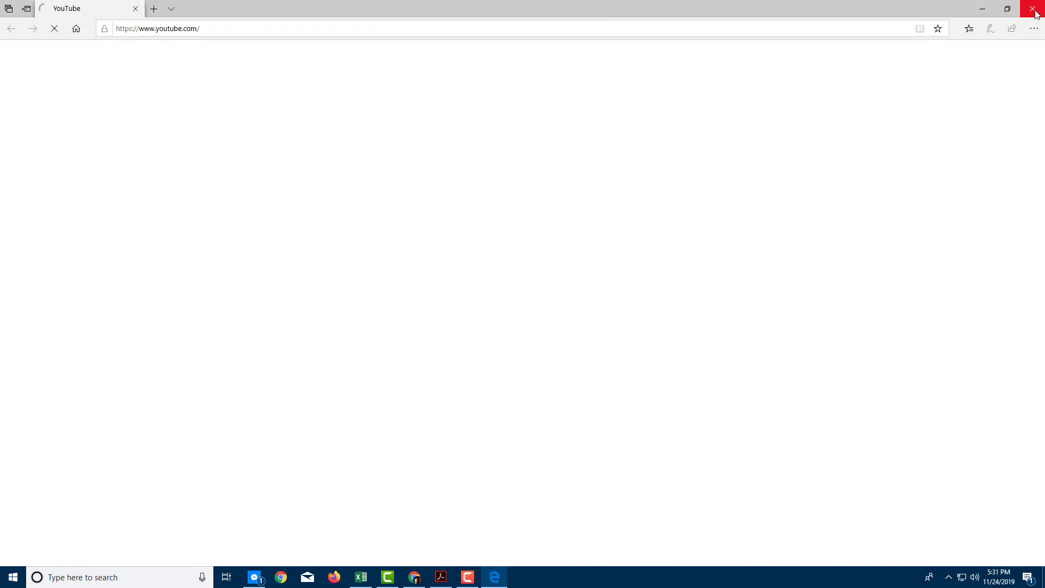
left_click(1033, 11)
left_click(373, 234)
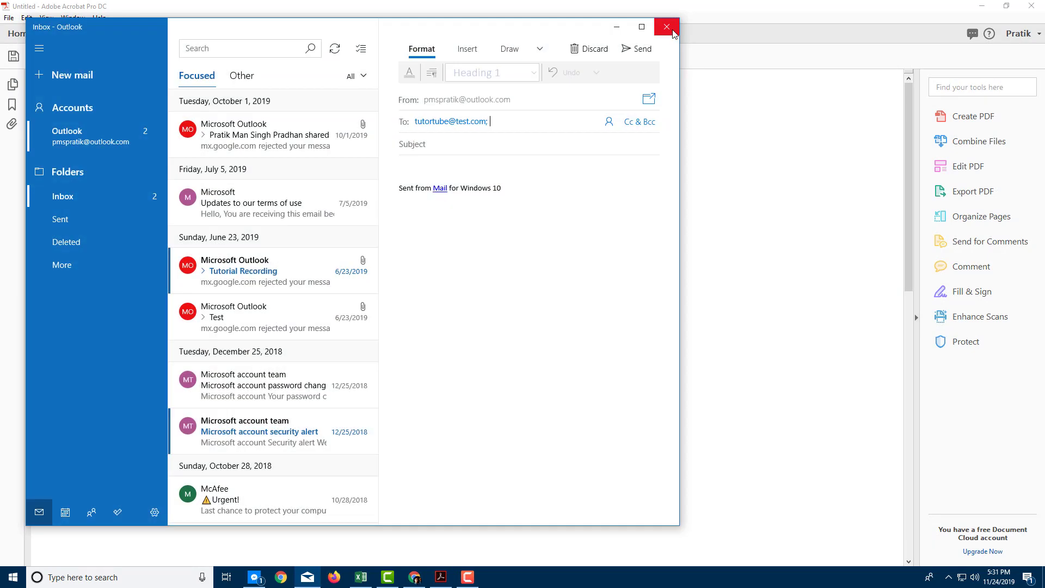
left_click(671, 29)
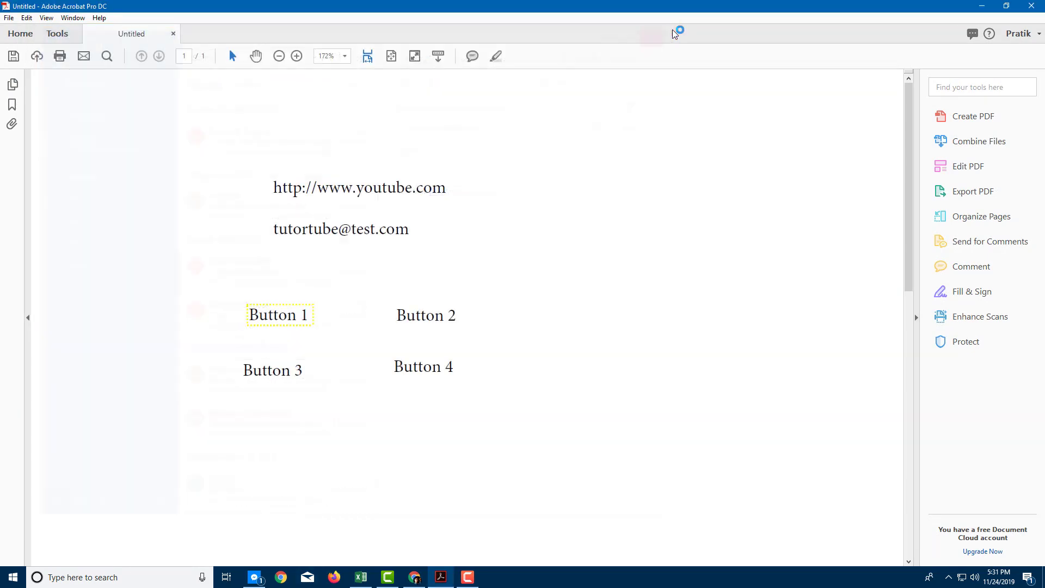
- Test the links on Button 1 through Button 4, cancelling each connection request
left_click(301, 320)
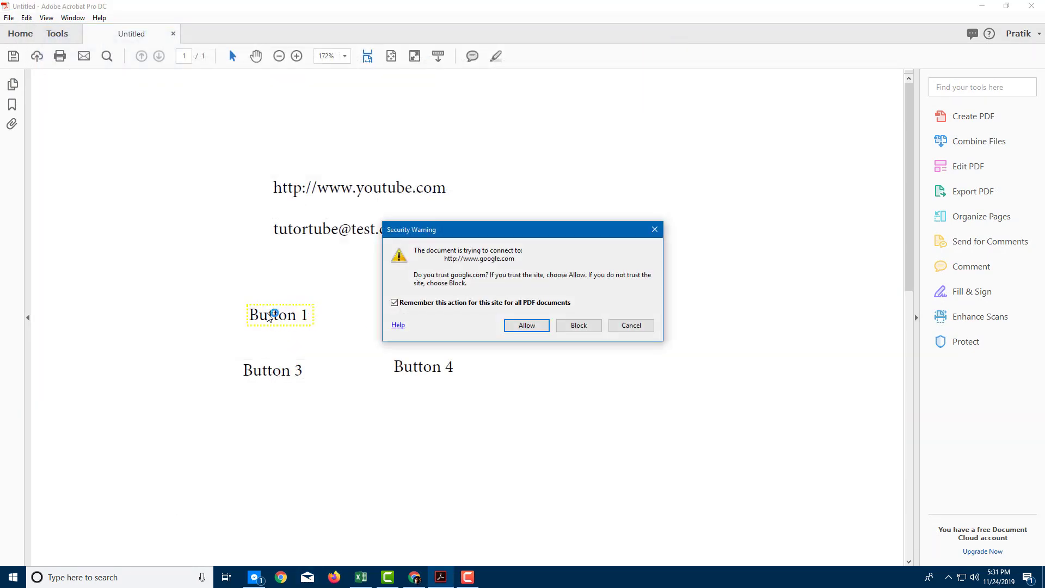
left_click(629, 324)
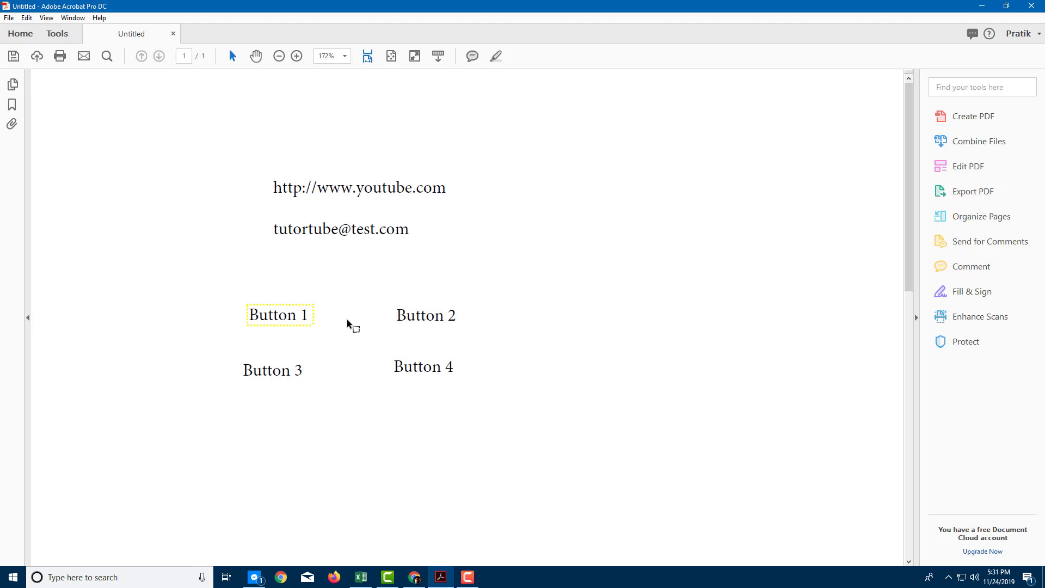
left_click(278, 319)
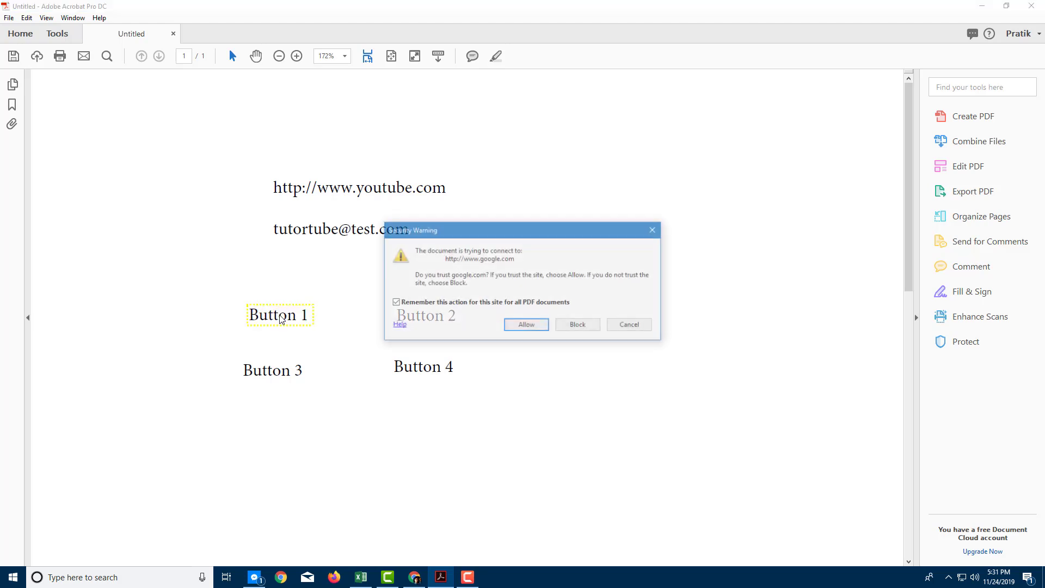
left_click(642, 325)
left_click(436, 319)
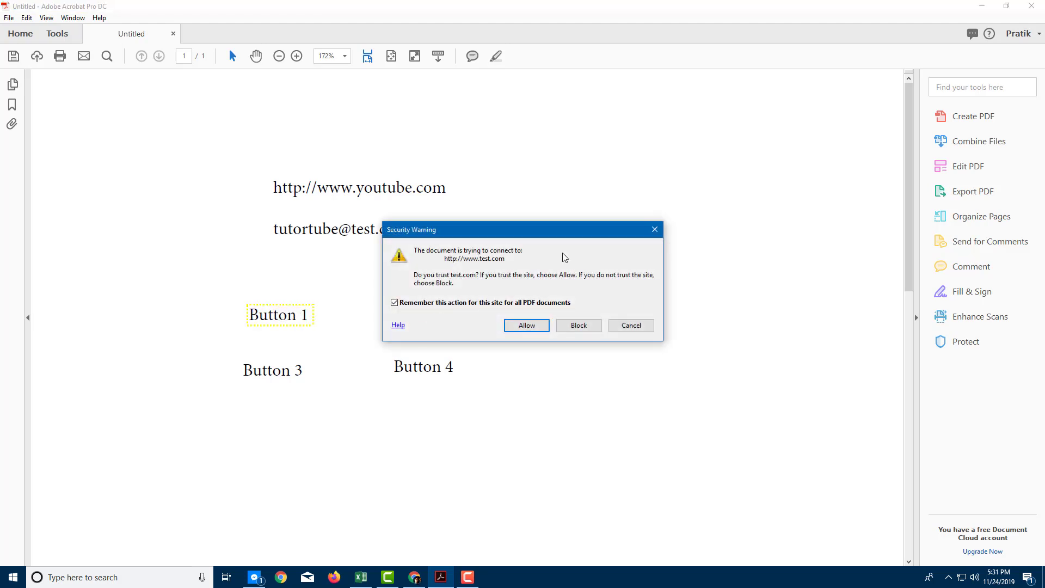
left_click_drag(532, 232, 648, 232)
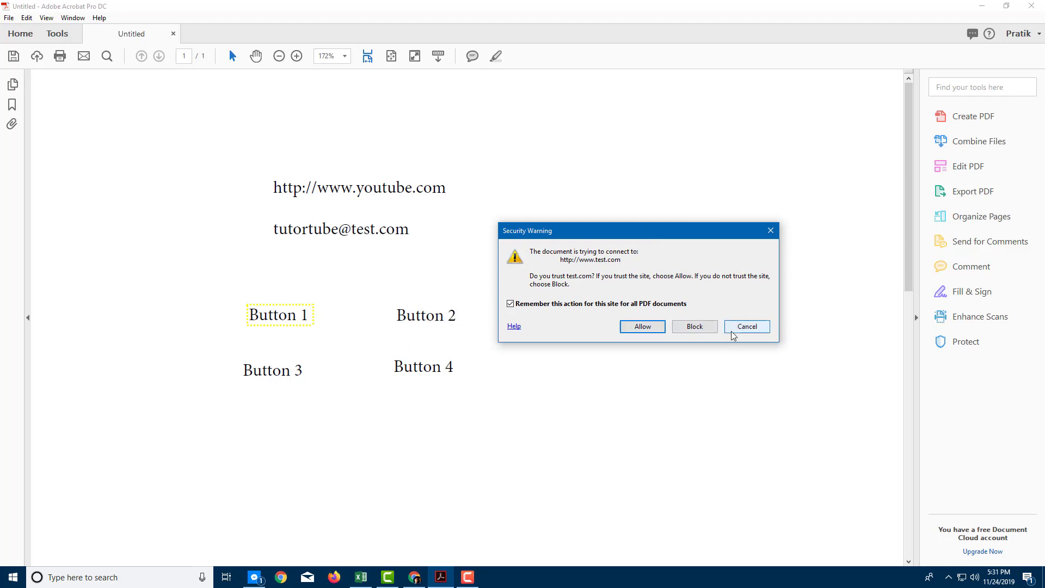
left_click(754, 326)
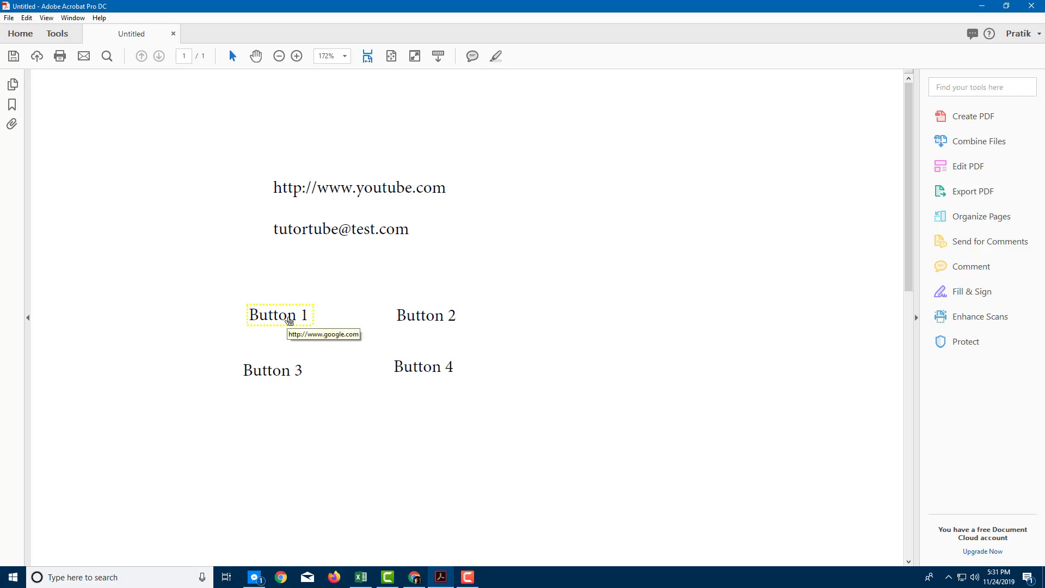
left_click(280, 372)
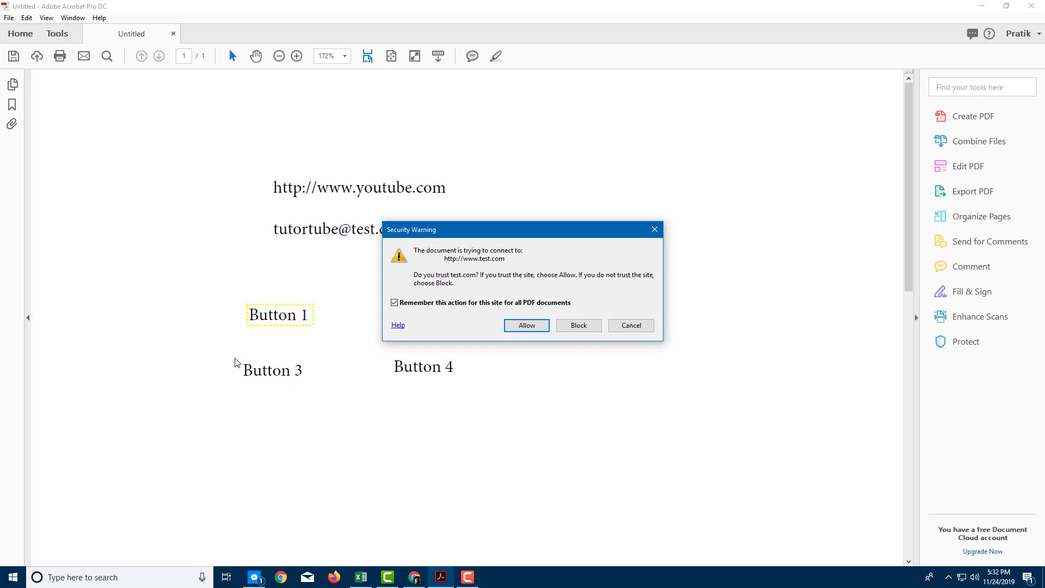
left_click(631, 326)
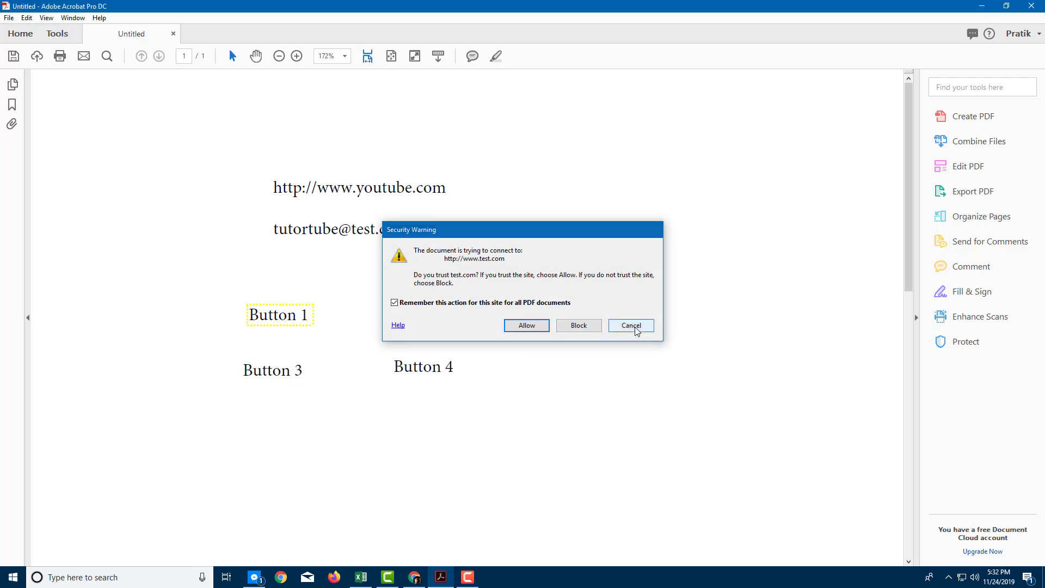
left_click(450, 371)
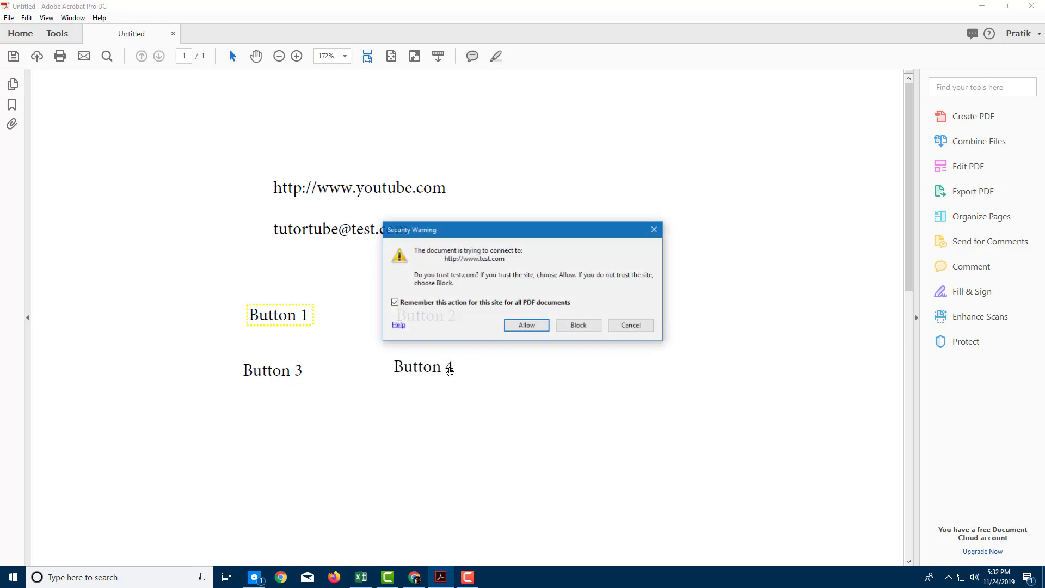
left_click(631, 326)
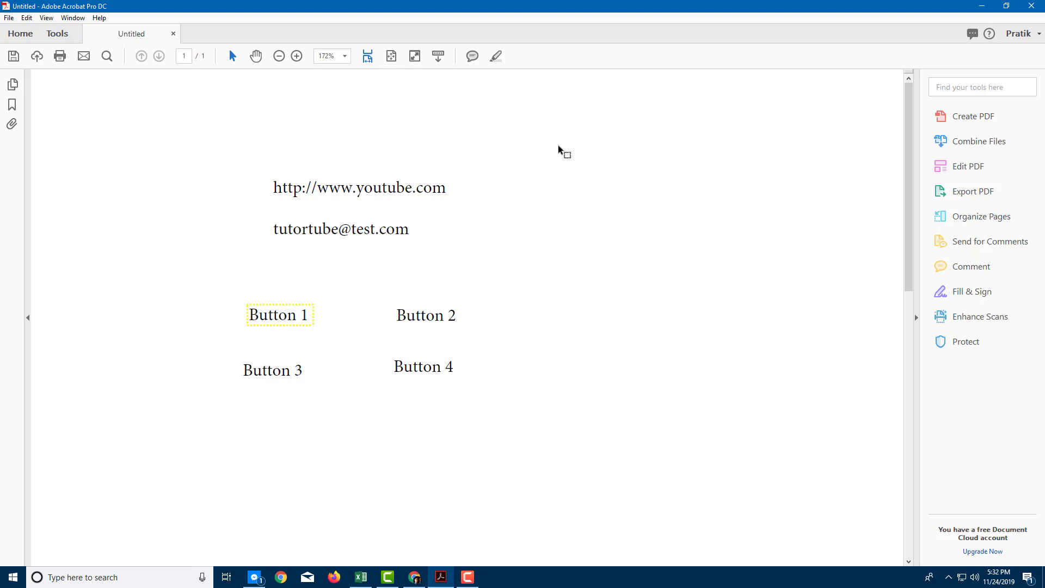
- Reopen the PDF for editing and add a "Mail" text box beside the e-mail address line
left_click(56, 33)
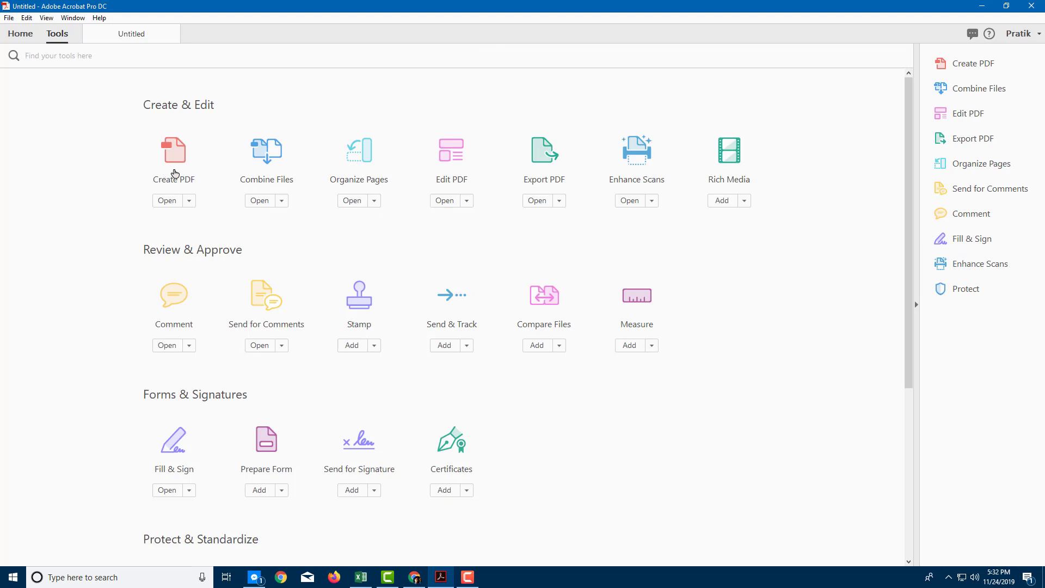
left_click(450, 159)
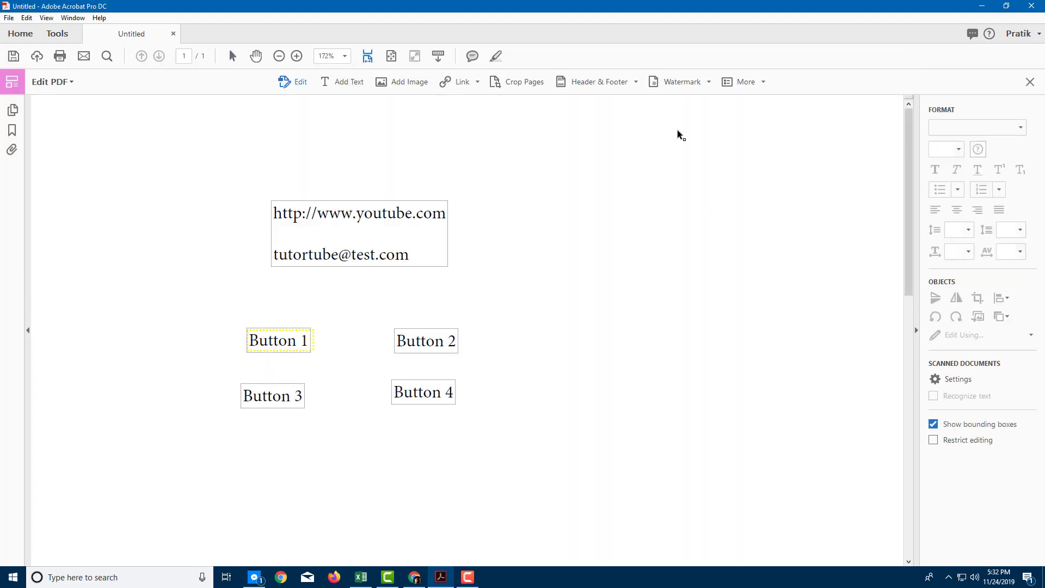
left_click_drag(529, 234, 627, 262)
type("Mail")
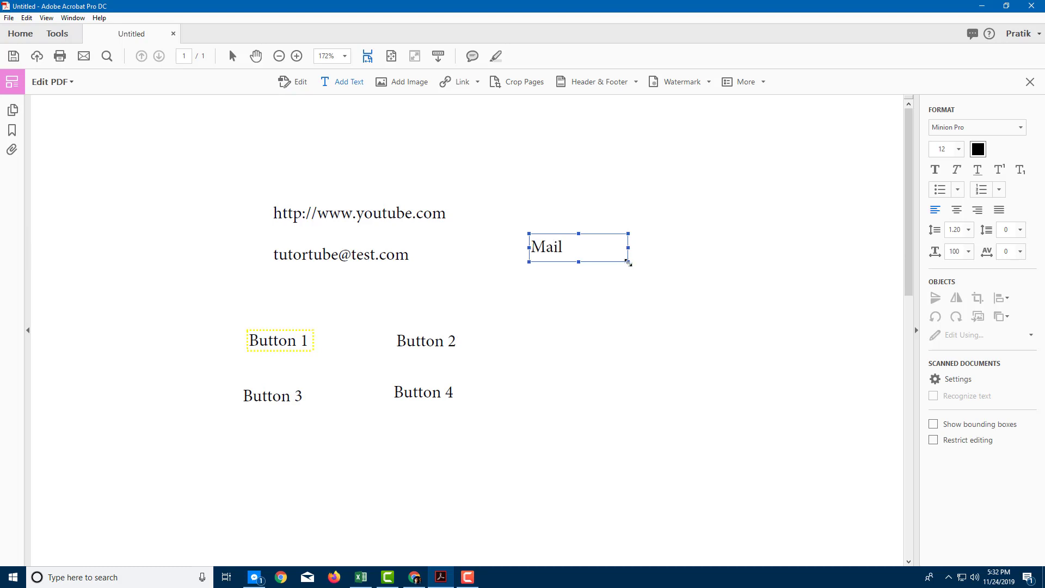
- Add a visible rectangle link around the "Mail" text with the web page action, entering mailto: plus the e-mail address as URL
left_click(467, 83)
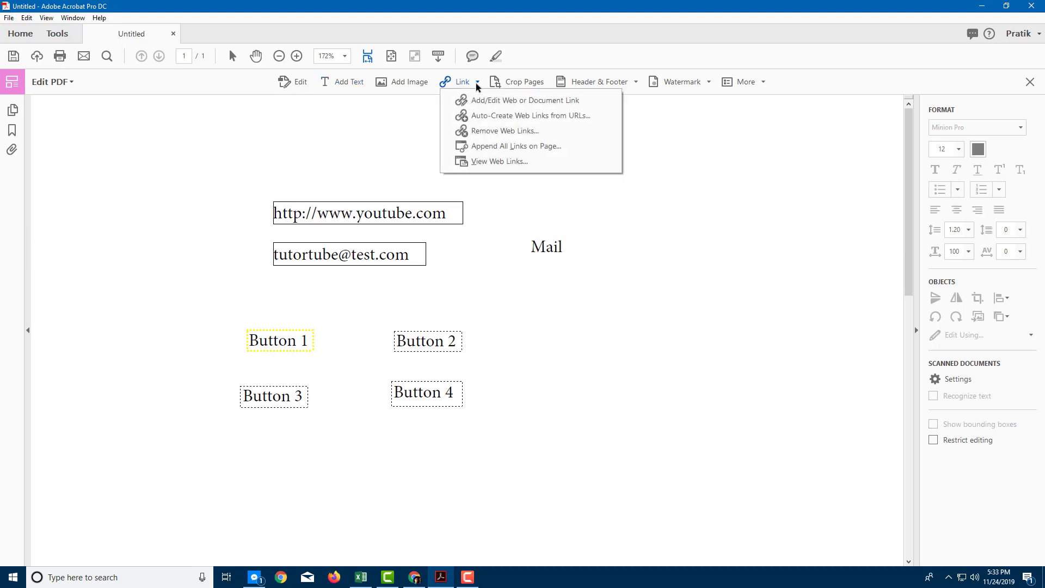
left_click(505, 104)
left_click_drag(524, 236, 576, 267)
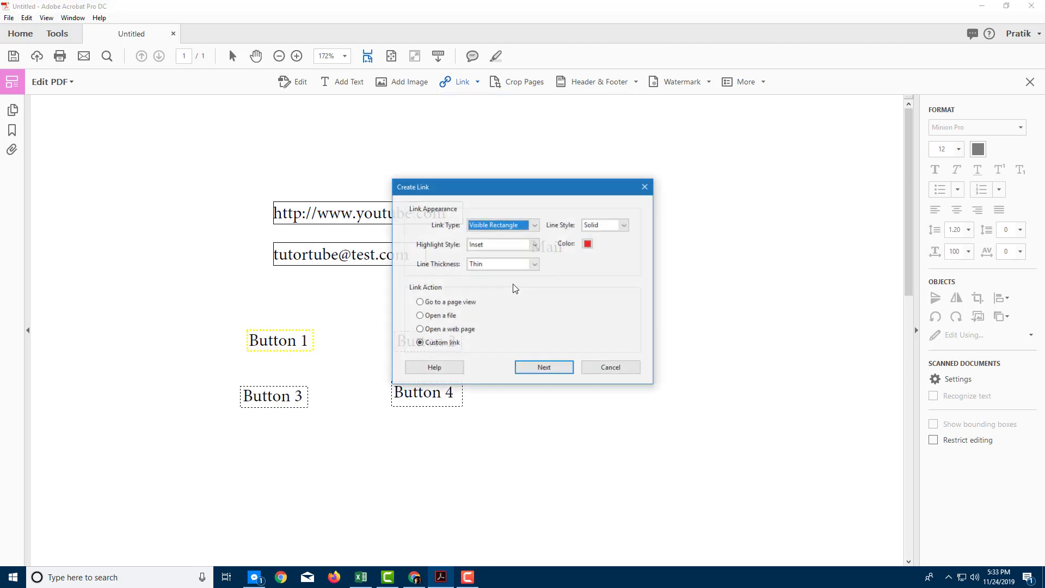
left_click(444, 329)
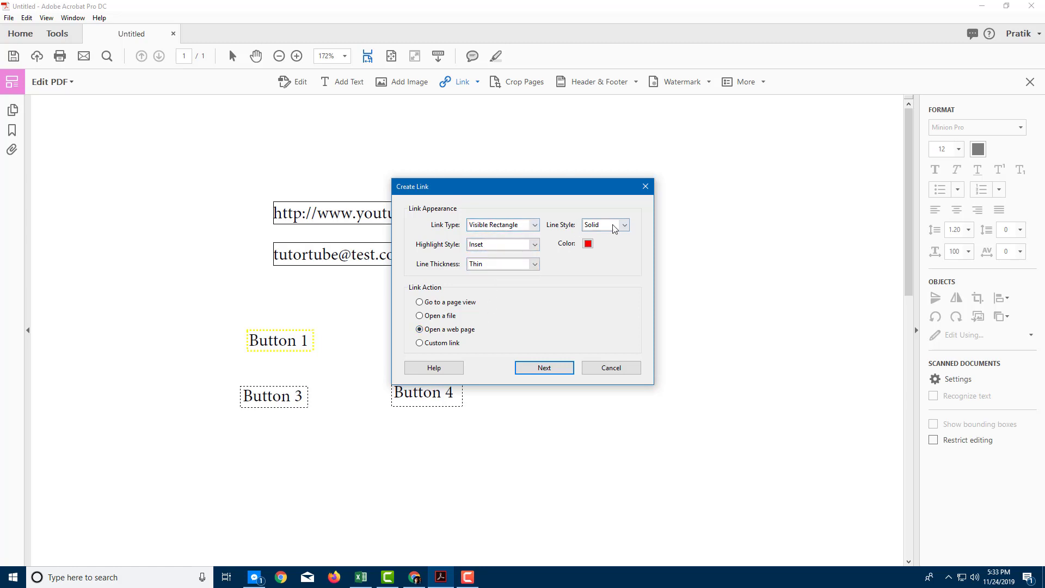
left_click(541, 368)
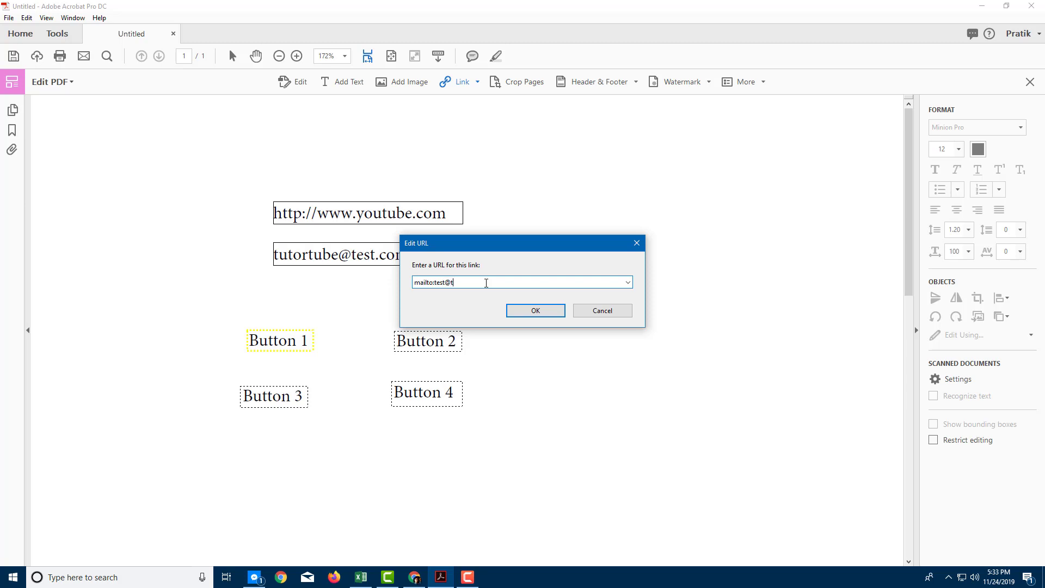
type("om")
left_click(520, 308)
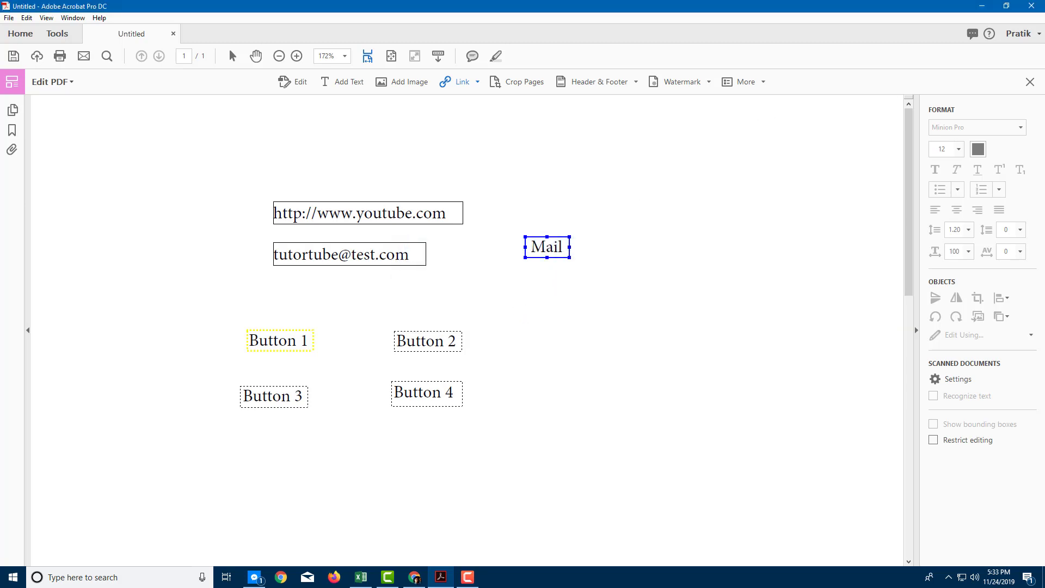
- Exit PDF editing and test the "Mail" link, checking the recipient in the new message before closing the mail window
left_click(1029, 83)
left_click(553, 225)
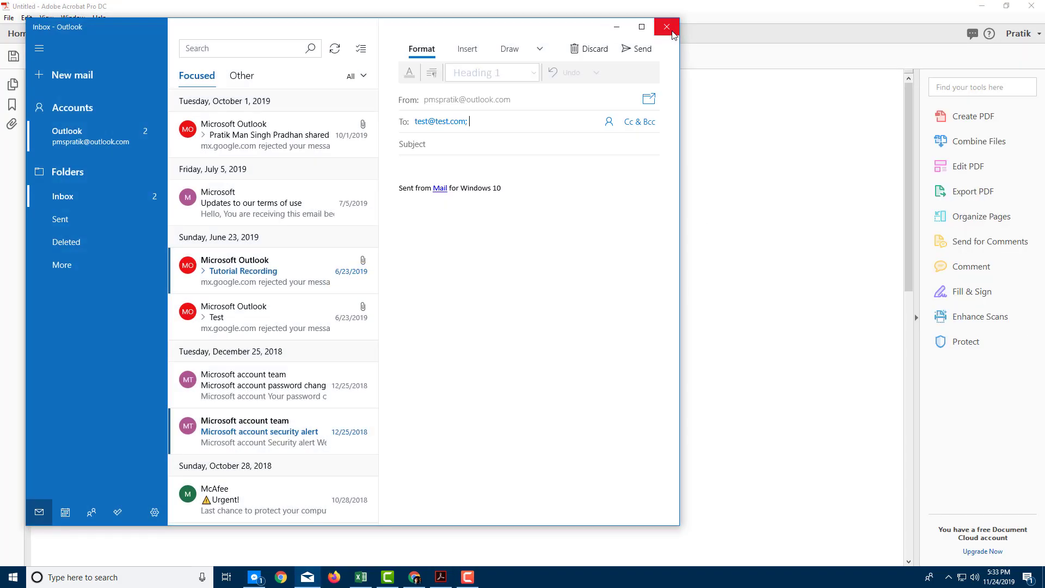
left_click(441, 120)
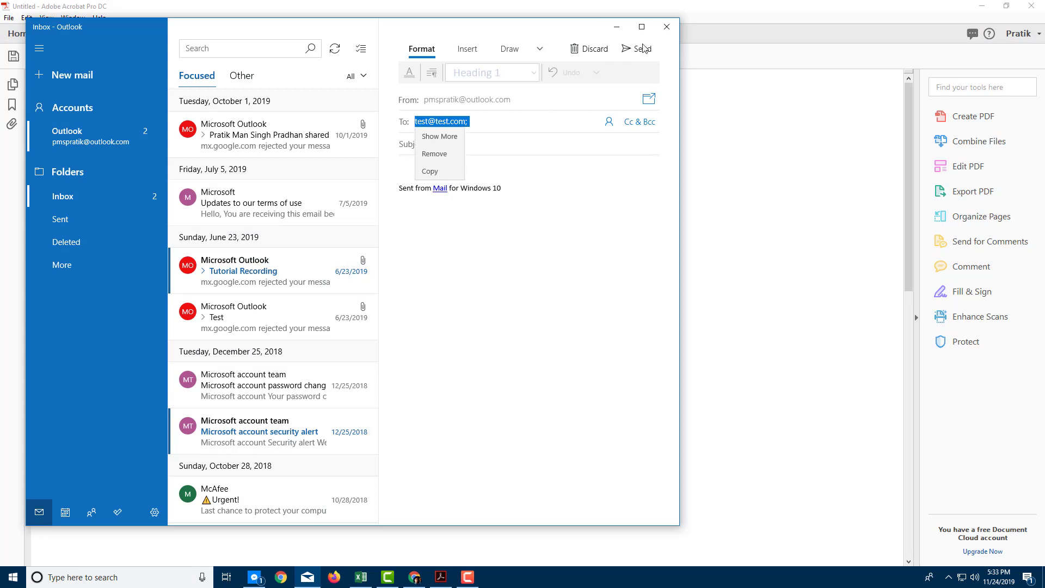
left_click(666, 26)
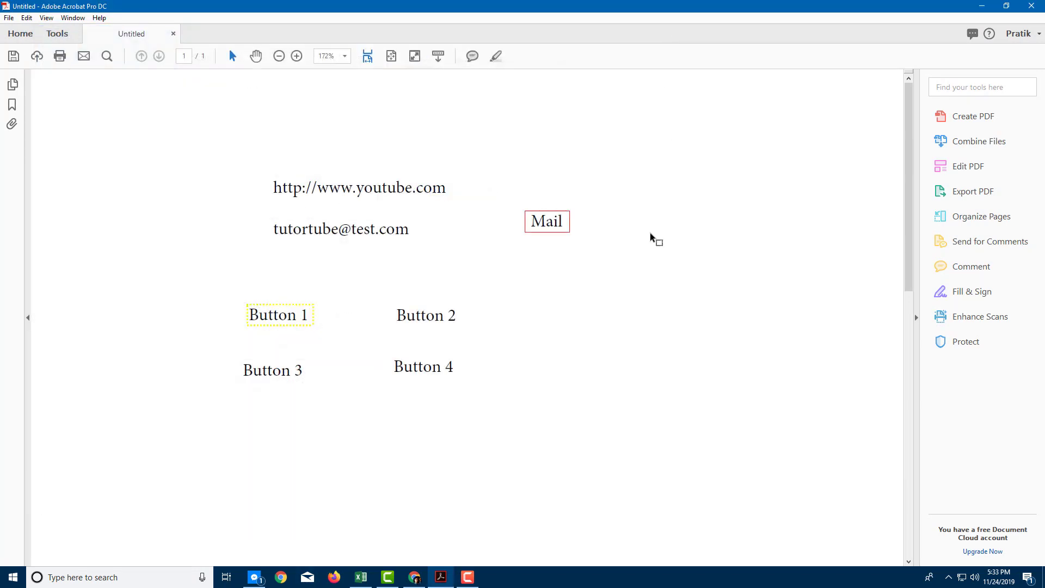